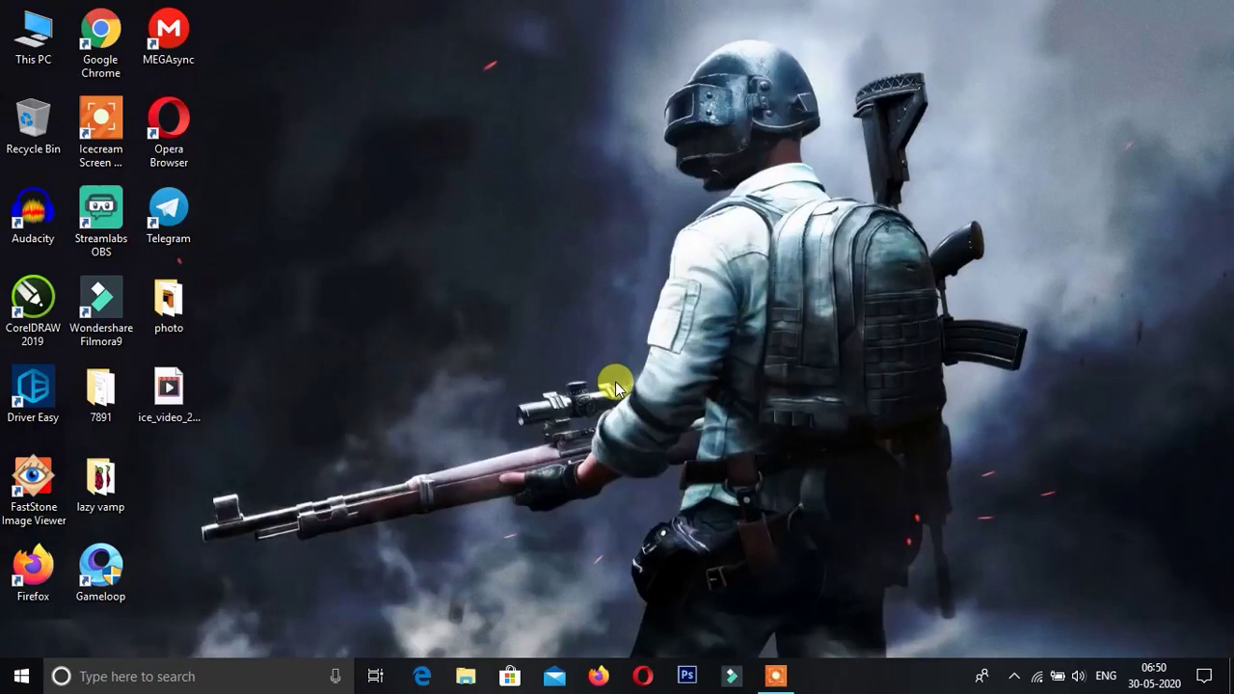
Step: Search Google for 'tinkercad' in Firefox
left_click(599, 676)
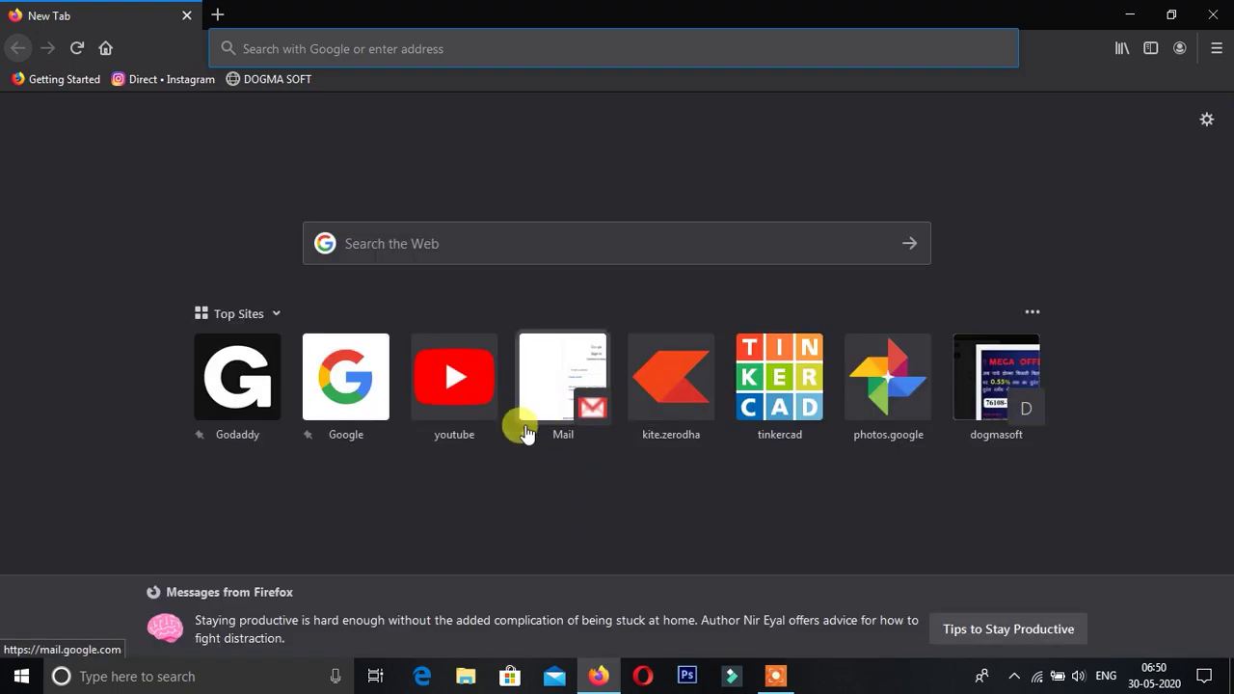
left_click(353, 389)
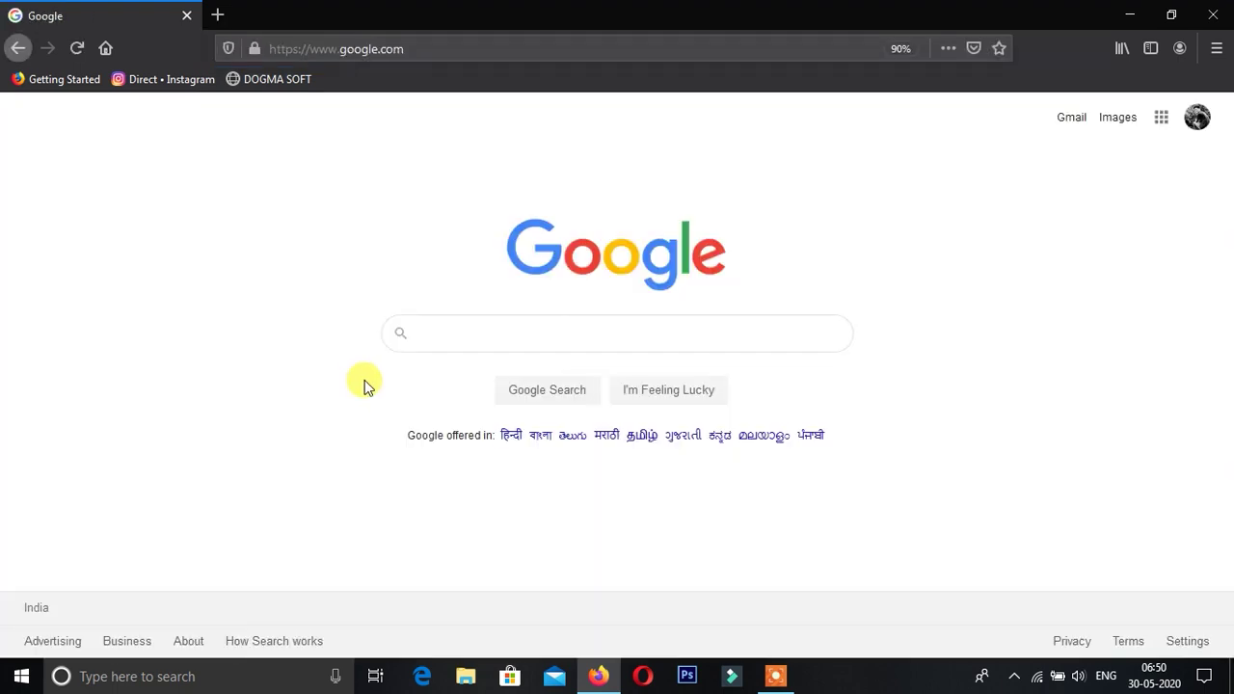
type("tink")
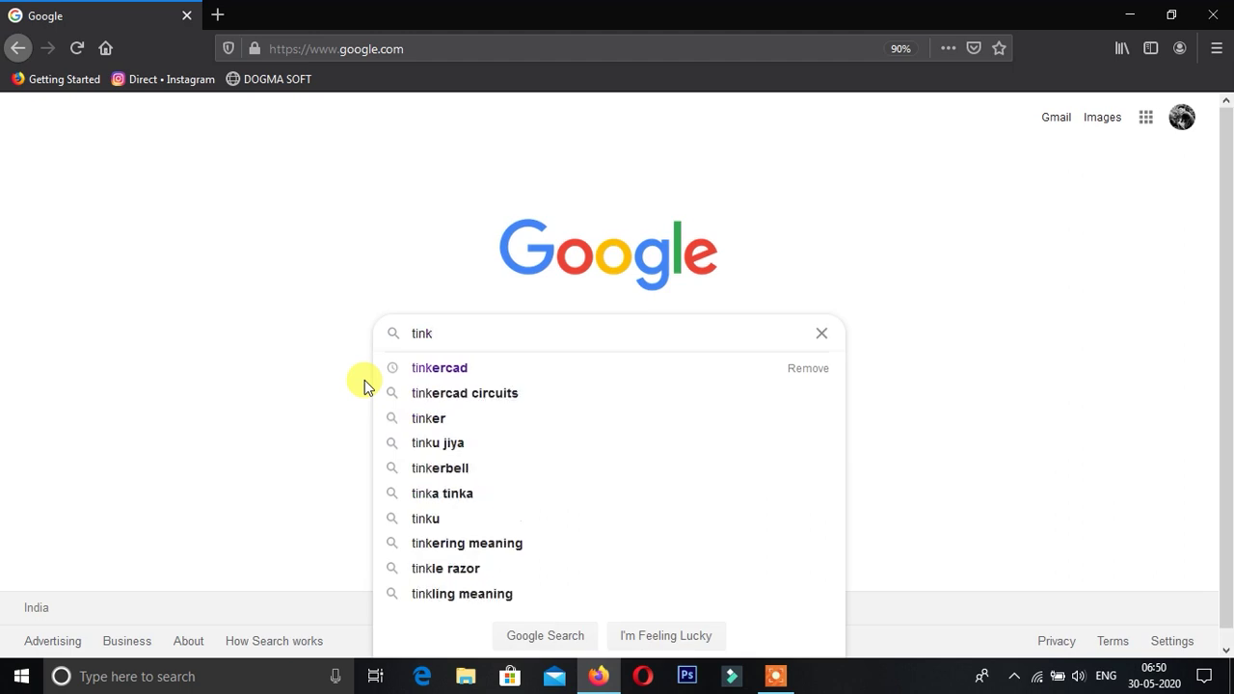
type("er")
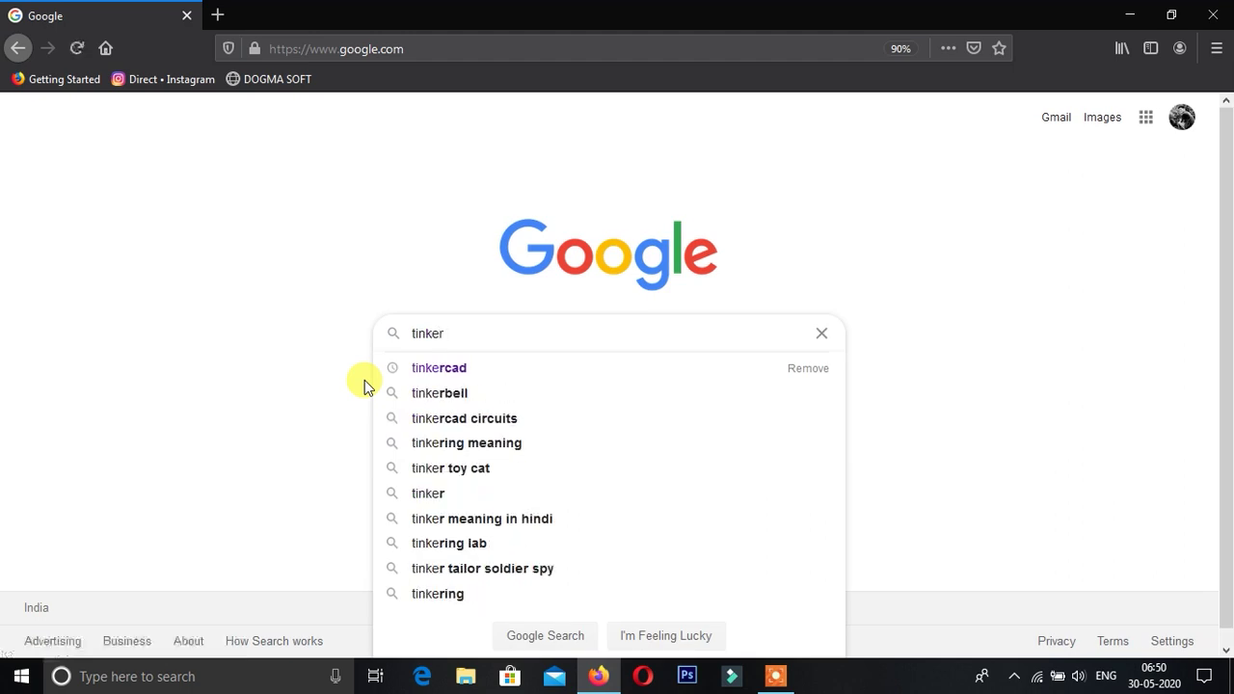
type("cad")
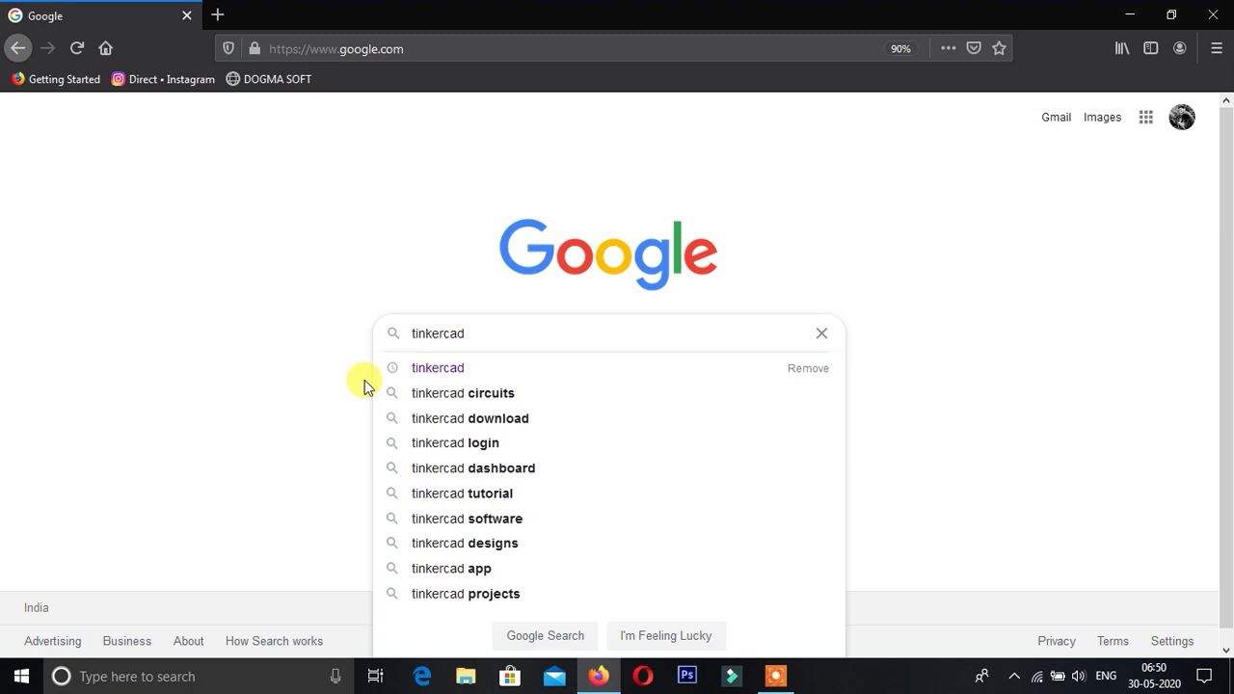
key("Return")
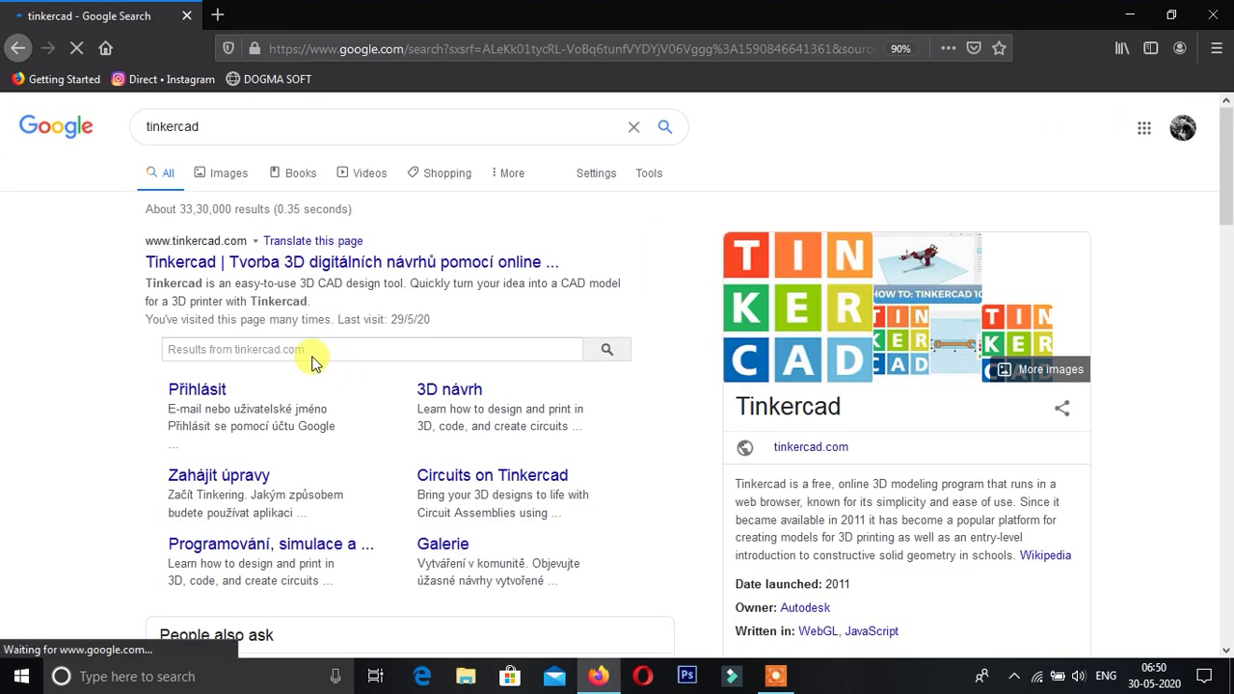
Step: Go to the Tinkercad site from the results and create a new 3D design
left_click(248, 274)
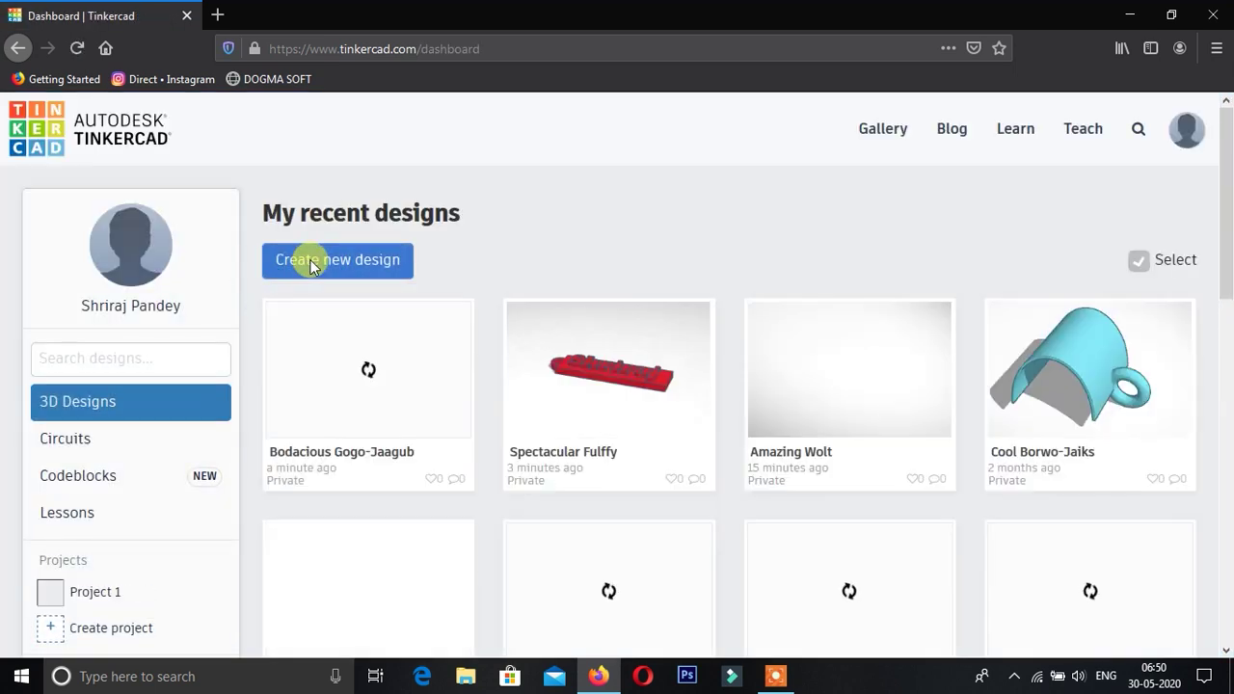
left_click(309, 261)
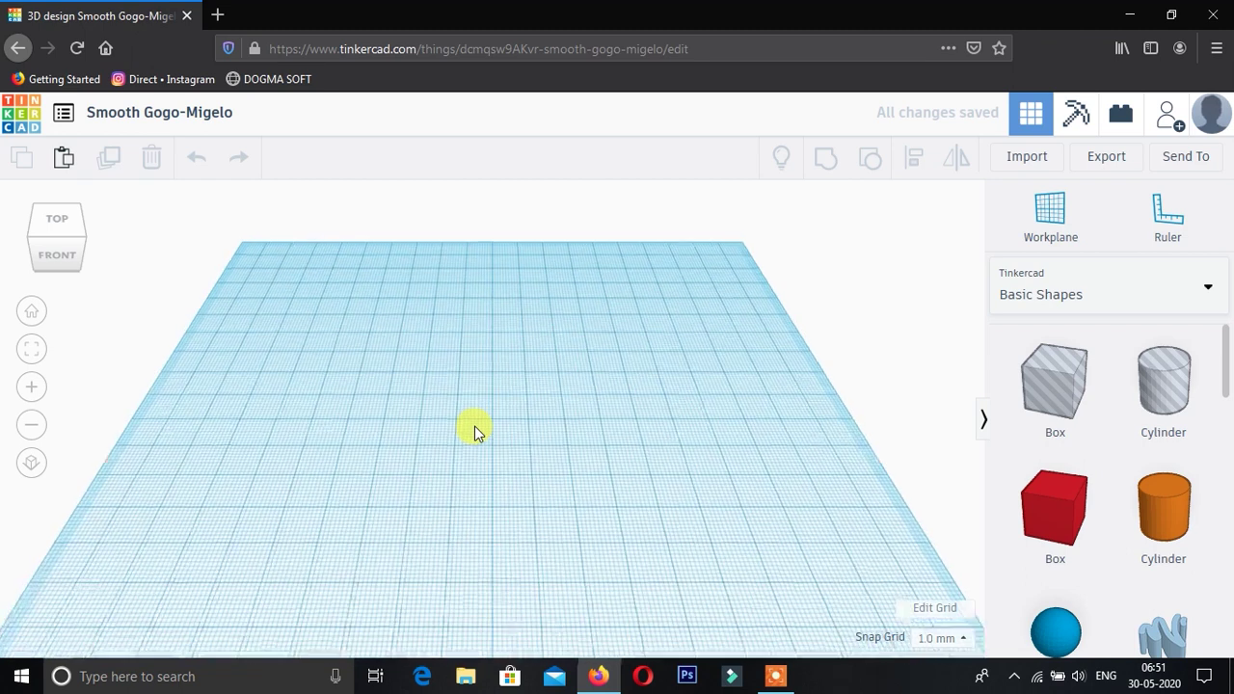
Step: Place a red box and reshape it into a slab 85 mm long and 4 mm thick
left_click_drag(1102, 536, 418, 456)
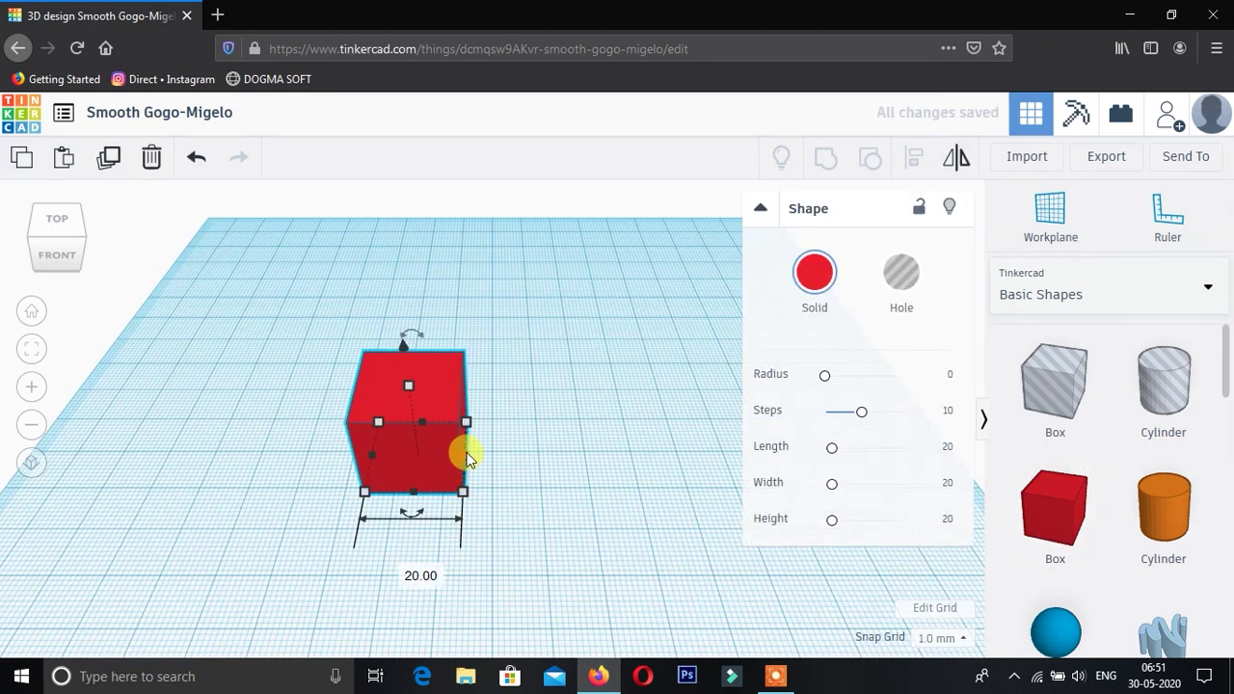
left_click(759, 208)
mouse_move(463, 459)
left_mouse_down()
mouse_move(819, 458)
mouse_move(744, 466)
left_mouse_up()
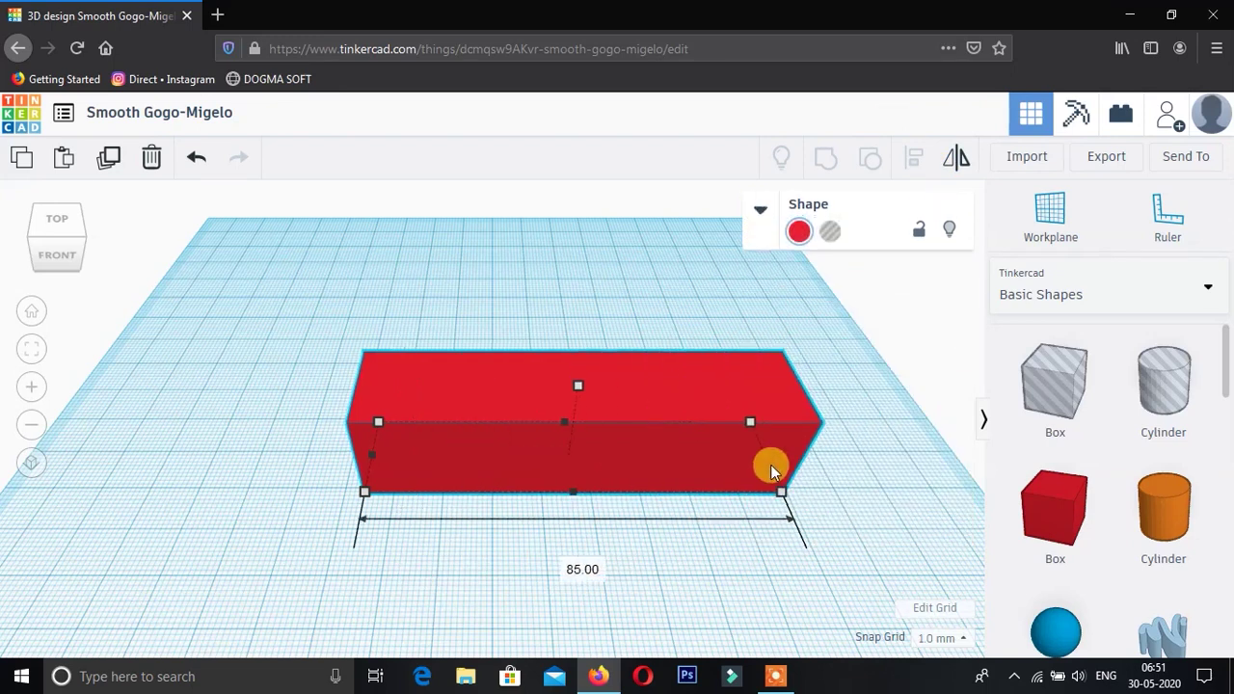
left_click_drag(565, 385, 571, 441)
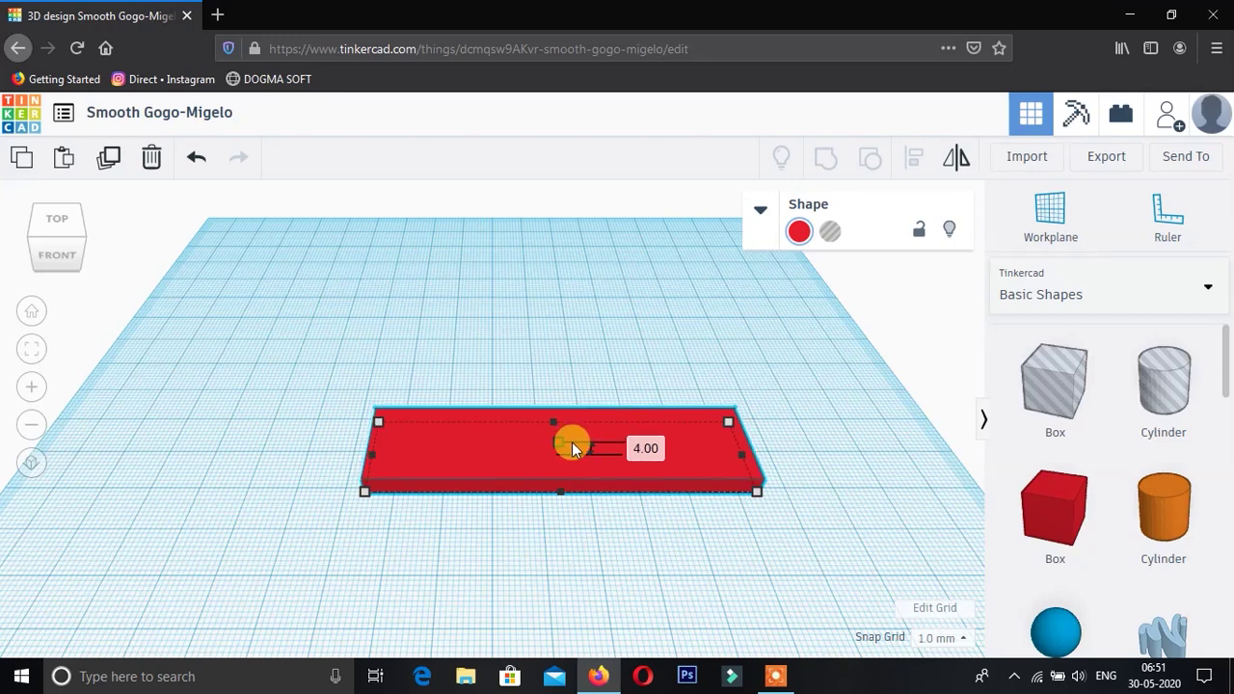
left_click(806, 449)
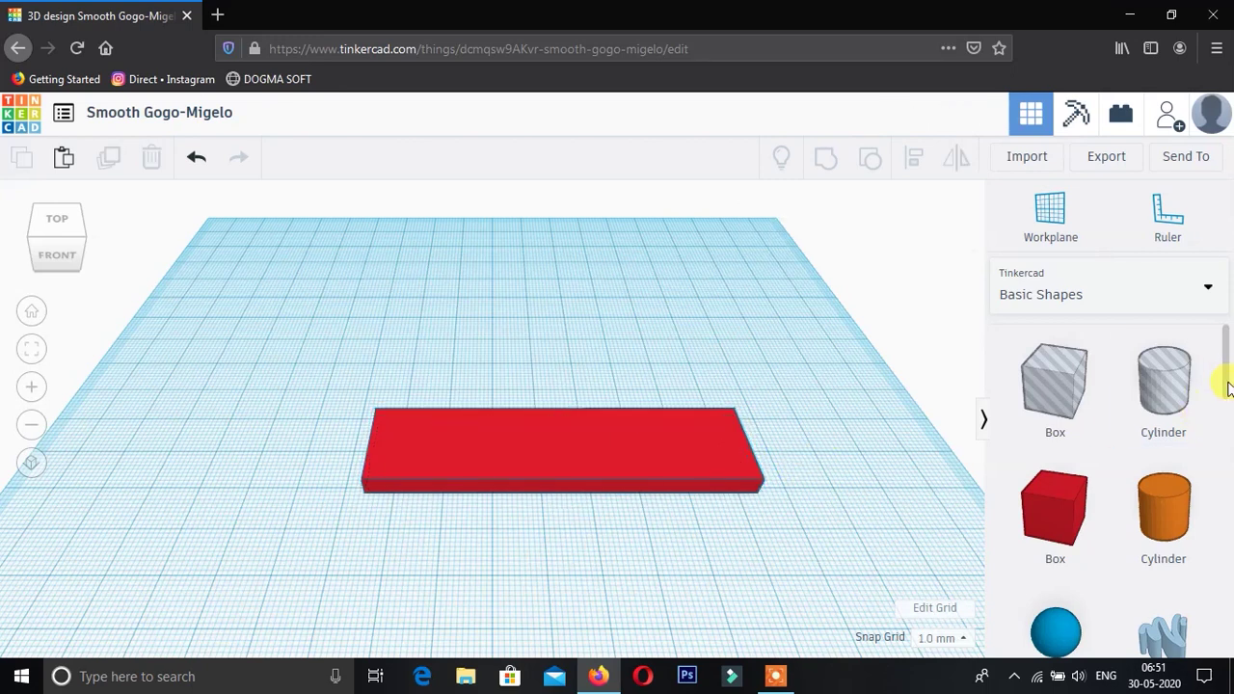
scroll(1115, 449, "down", 2)
scroll(1108, 463, "down", 3)
scroll(1102, 469, "down", 3)
scroll(1104, 472, "down", 2)
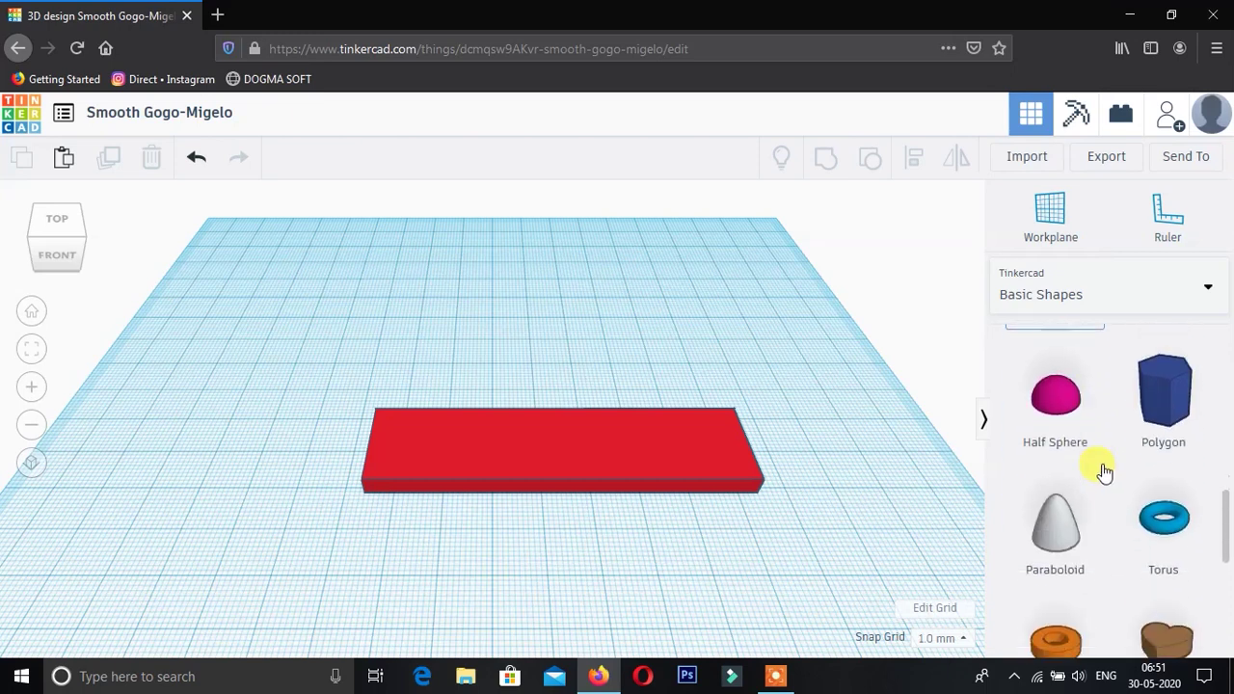
scroll(1104, 471, "down", 1)
Step: Place a 13 mm Tube at the plate's left end, sunk to -2 mm
left_click_drag(1055, 549, 338, 453)
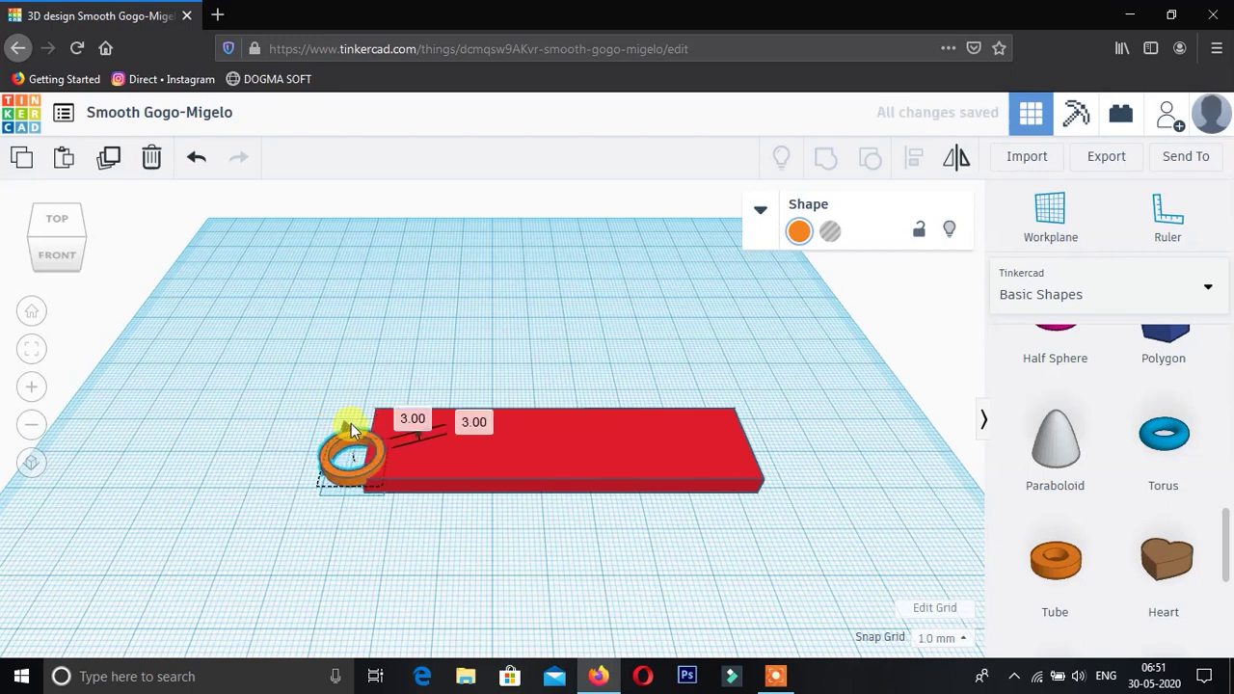
left_click_drag(378, 450, 379, 433)
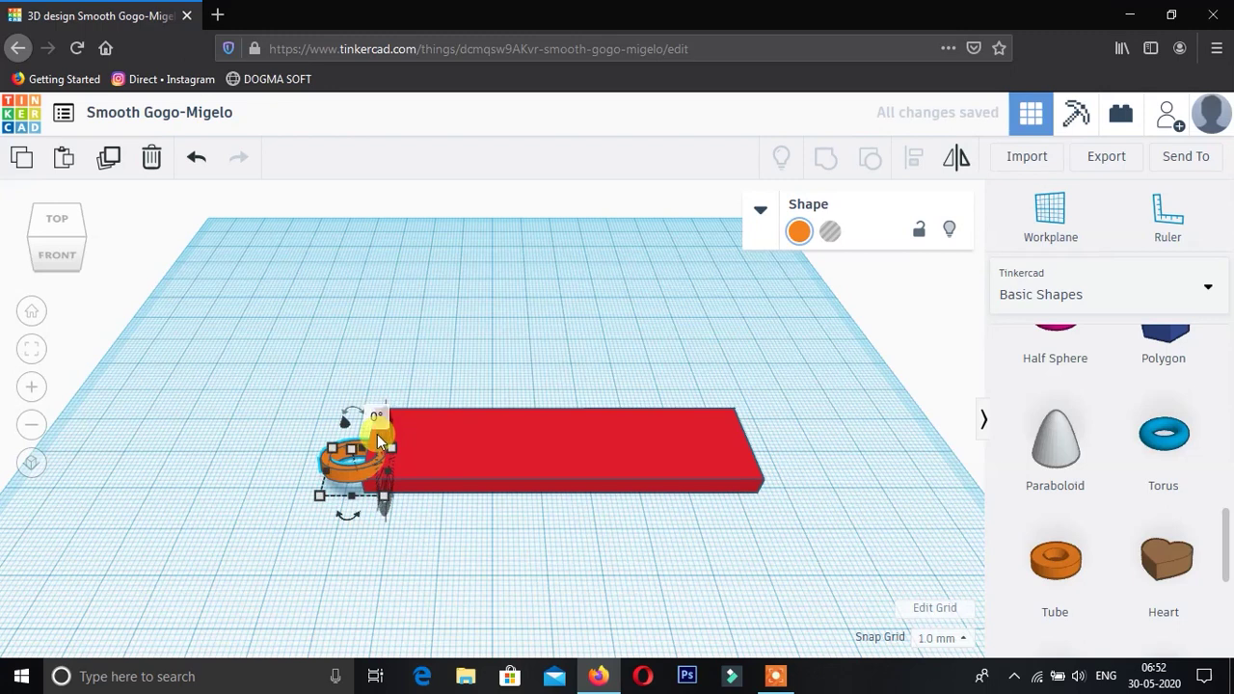
key("ctrl+z")
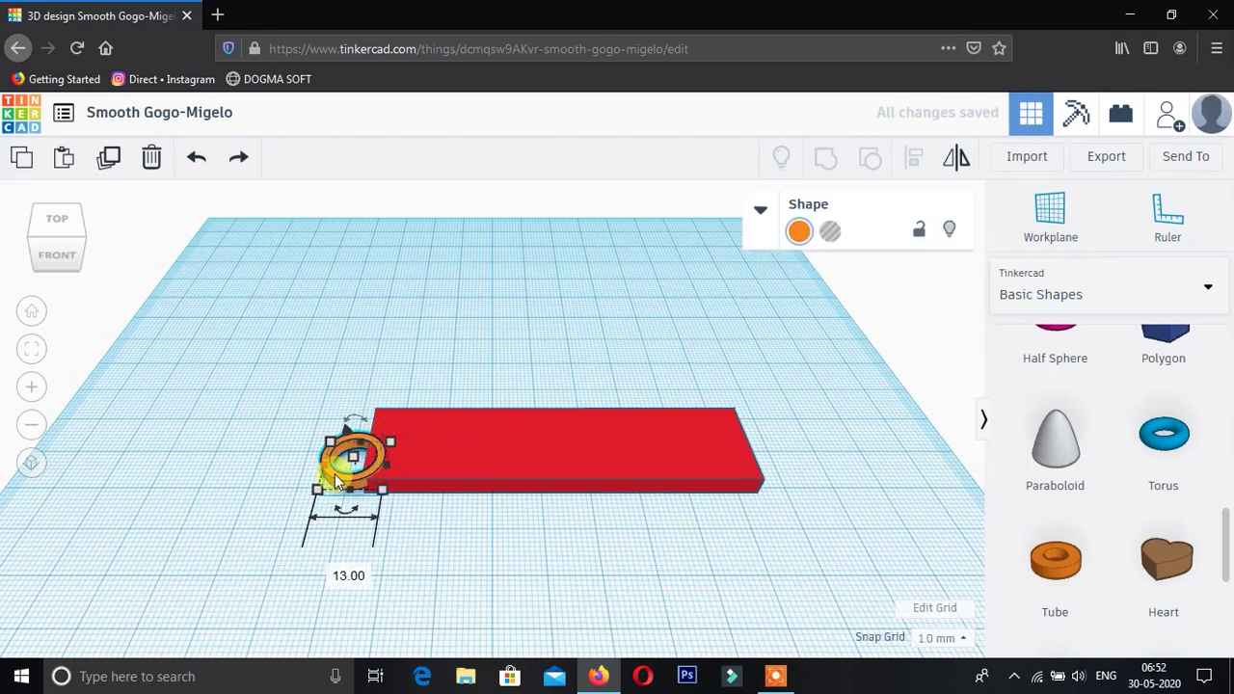
key("ctrl+y")
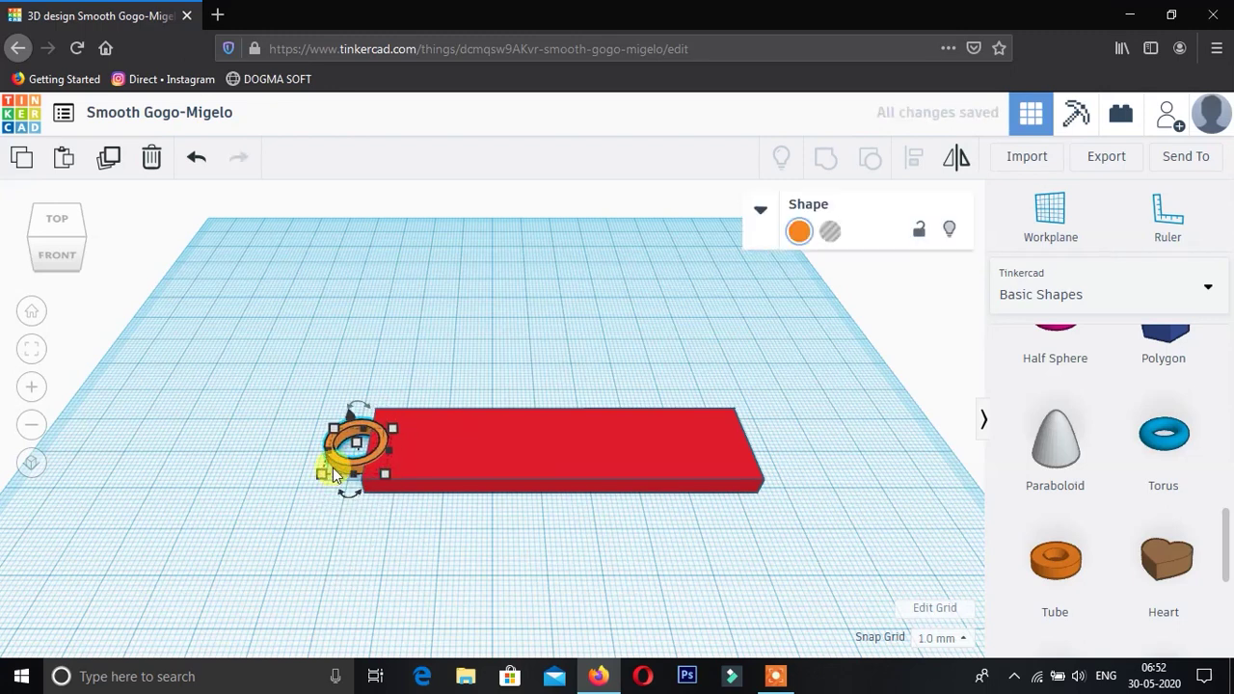
left_click_drag(51, 257, 76, 249)
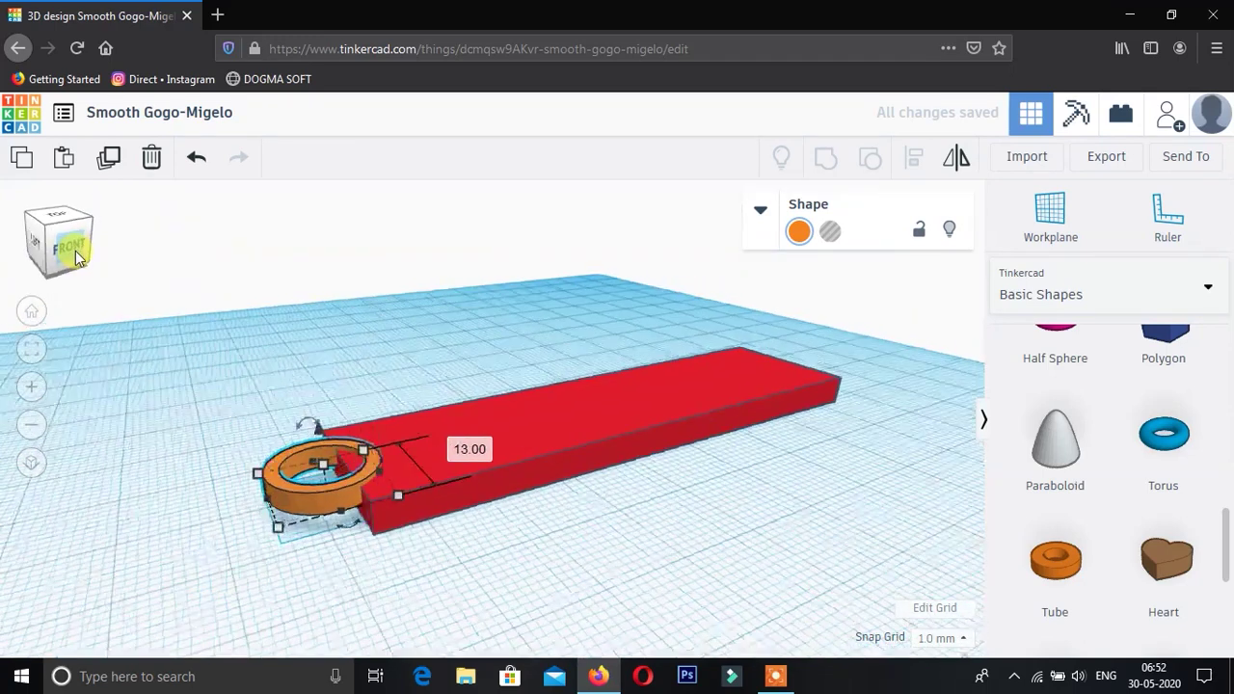
mouse_move(357, 368)
left_mouse_down()
mouse_move(357, 434)
mouse_move(357, 413)
left_mouse_up()
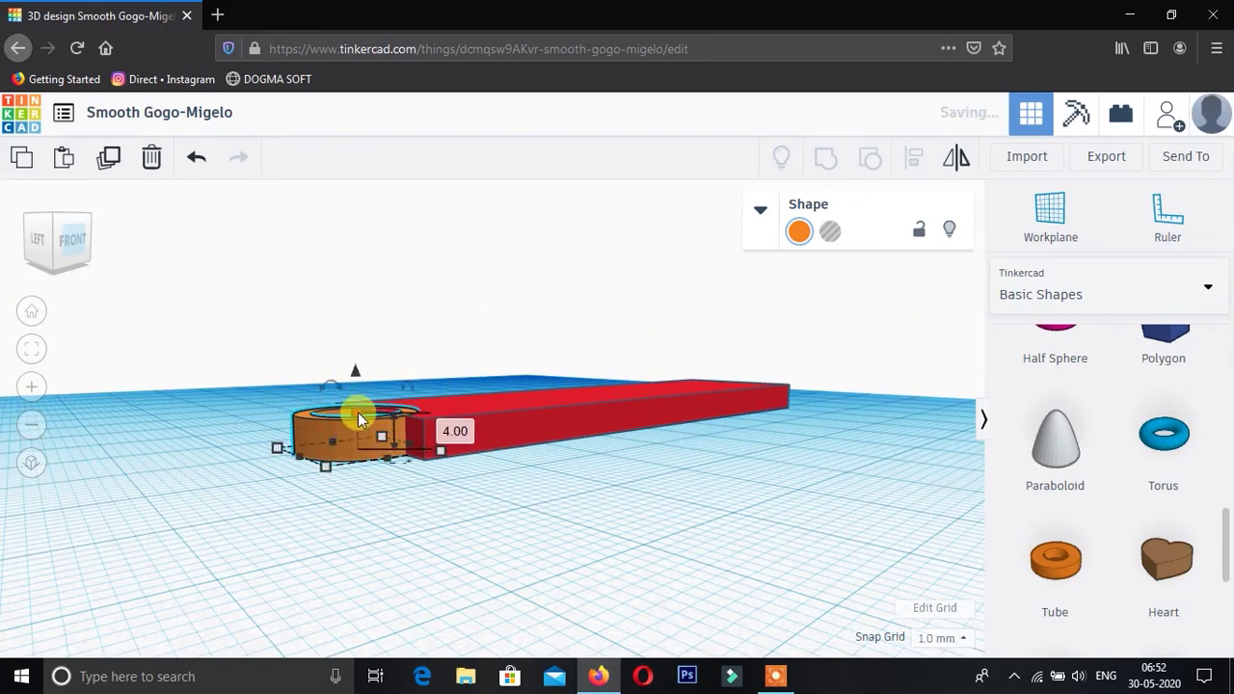
mouse_move(77, 238)
left_mouse_down()
mouse_move(109, 254)
mouse_move(55, 248)
mouse_move(55, 226)
mouse_move(60, 235)
left_mouse_up()
Step: Group the tube and plate into one red keychain shape
left_click_drag(173, 333, 501, 586)
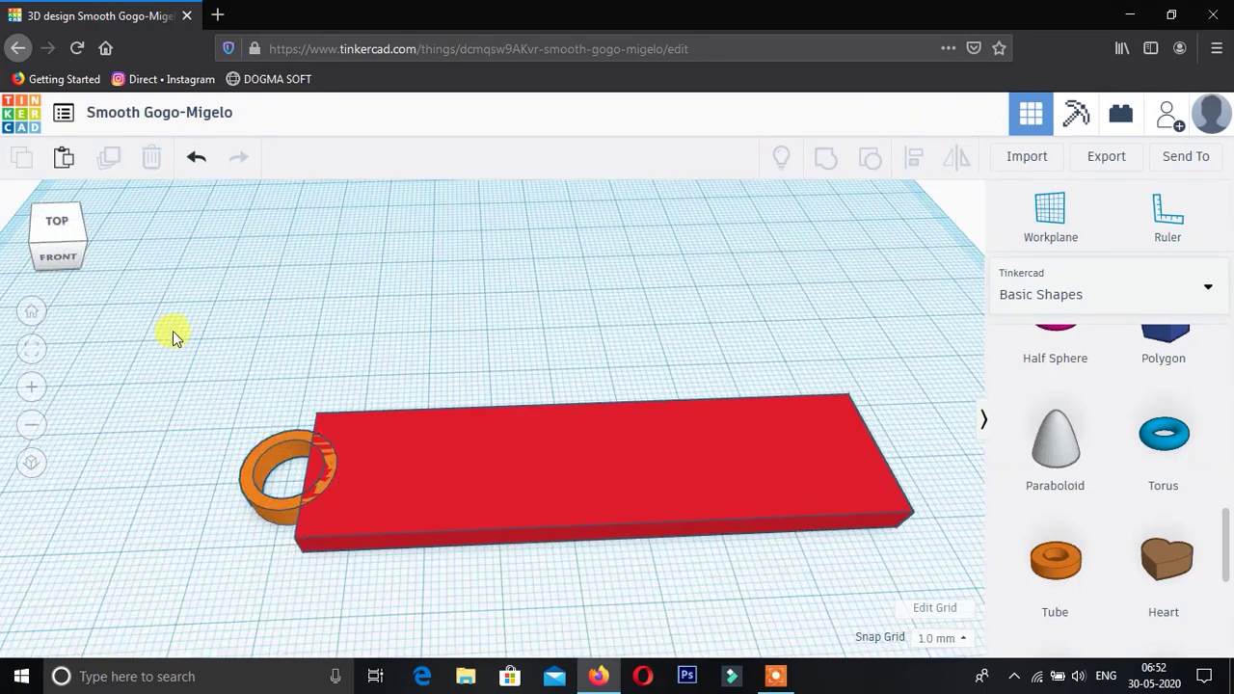
left_click(825, 157)
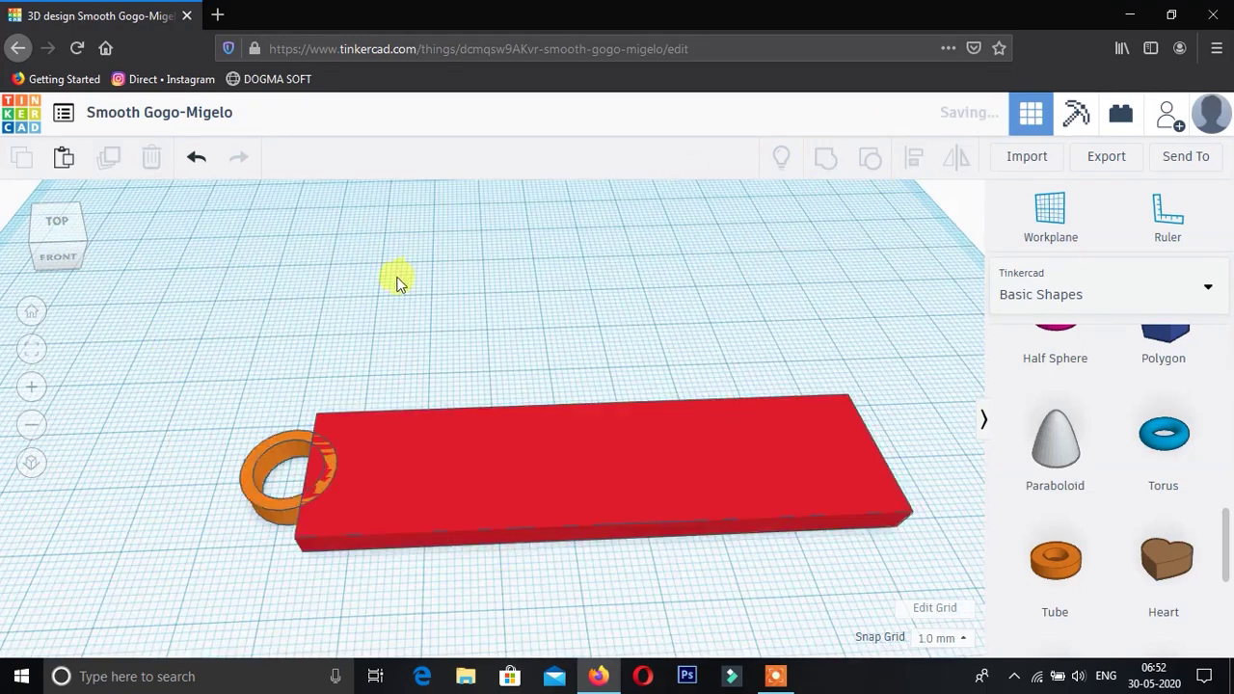
mouse_move(58, 256)
left_mouse_down()
mouse_move(50, 241)
mouse_move(88, 242)
mouse_move(55, 248)
mouse_move(61, 260)
left_mouse_up()
Step: Add a Text shape and change its wording to 'Surendra'
left_click(838, 367)
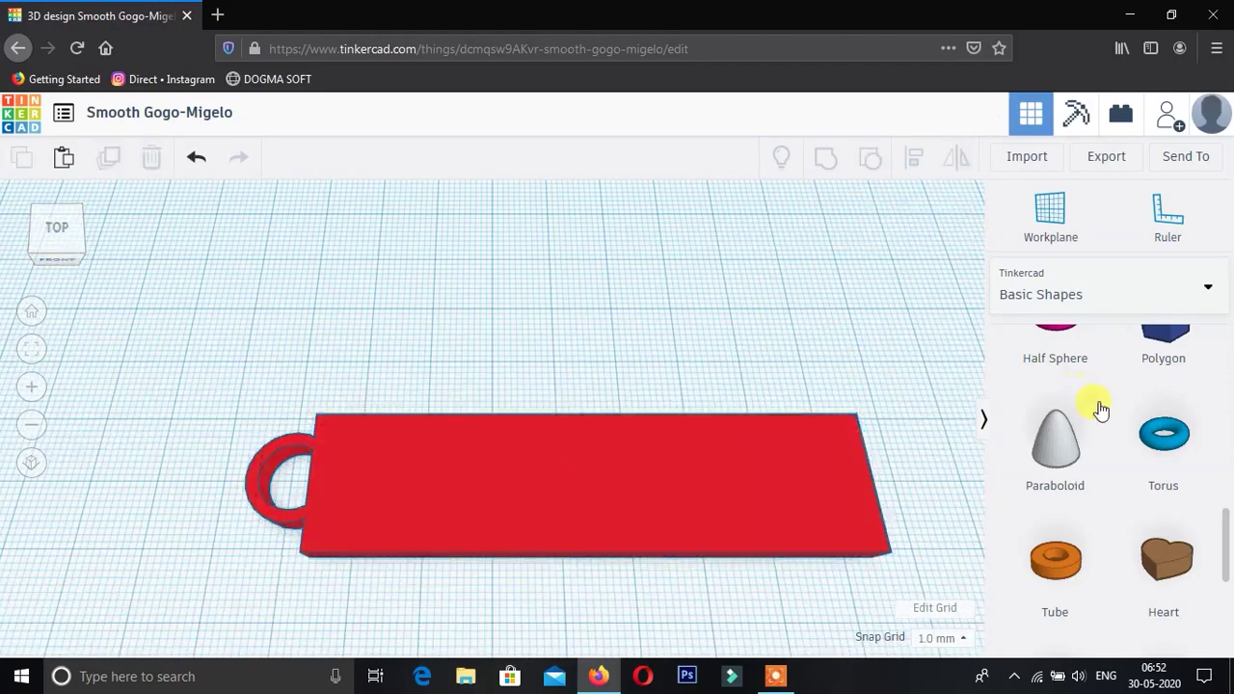
scroll(1157, 414, "up", 5)
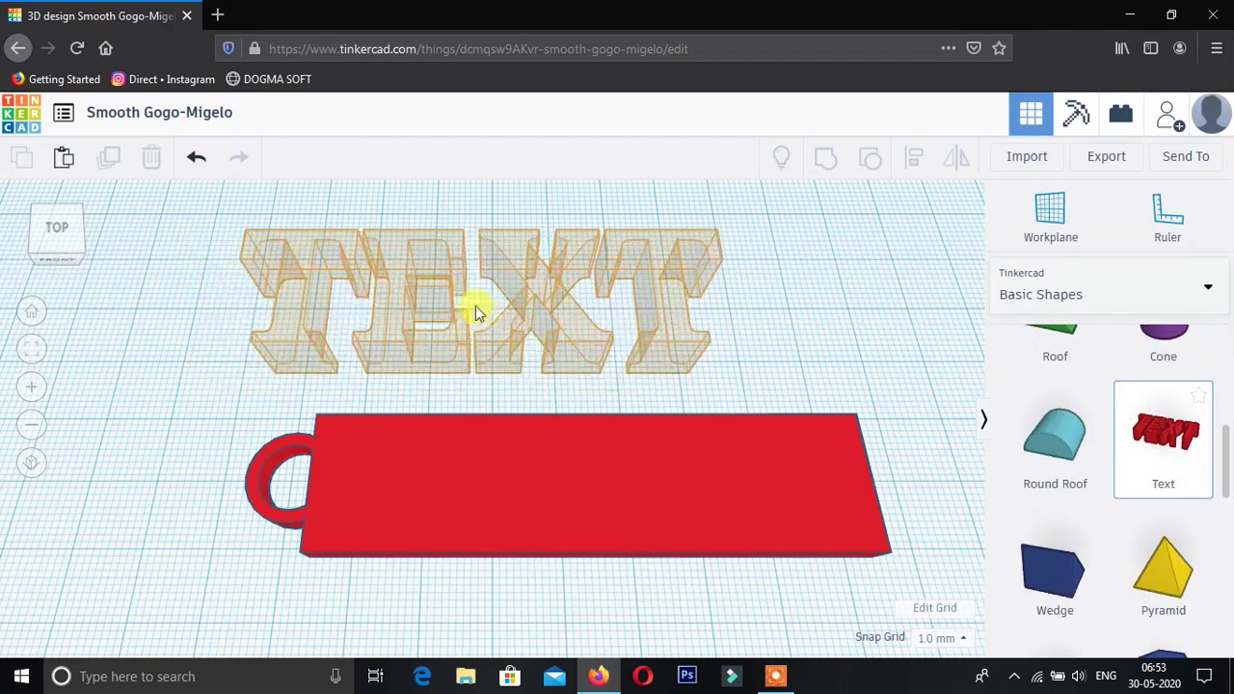
left_click(473, 308)
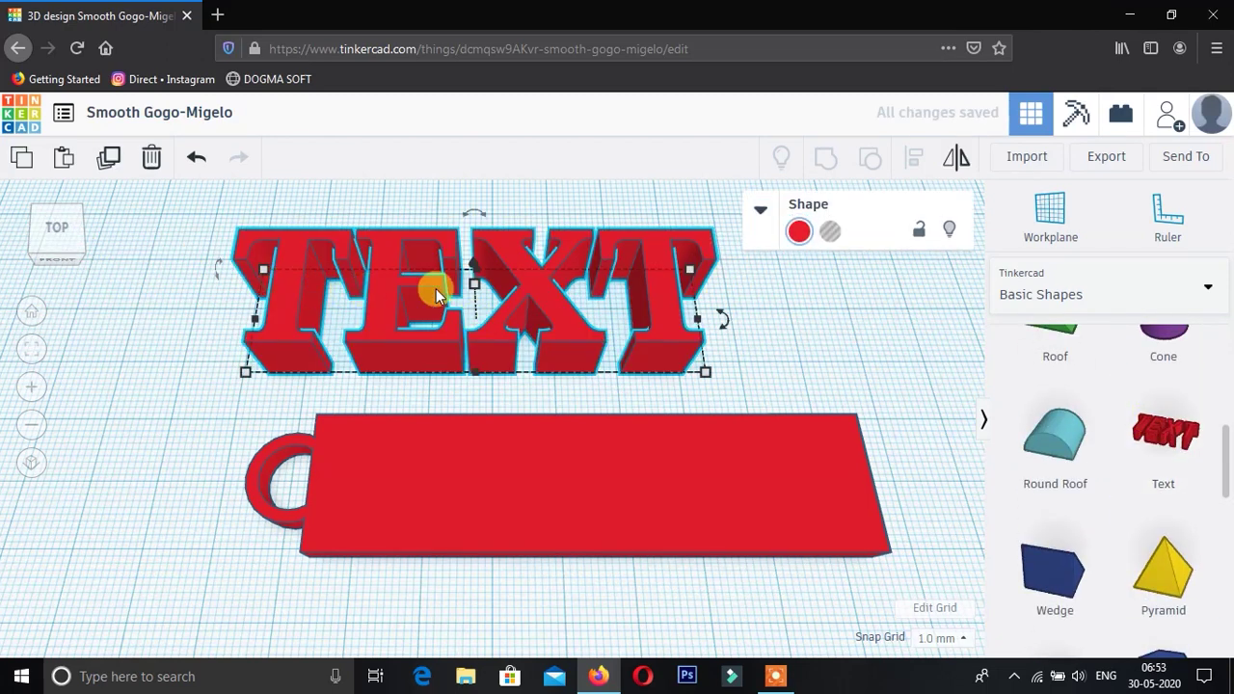
left_click(760, 209)
left_click(855, 373)
double_click(854, 373)
type("Surendra")
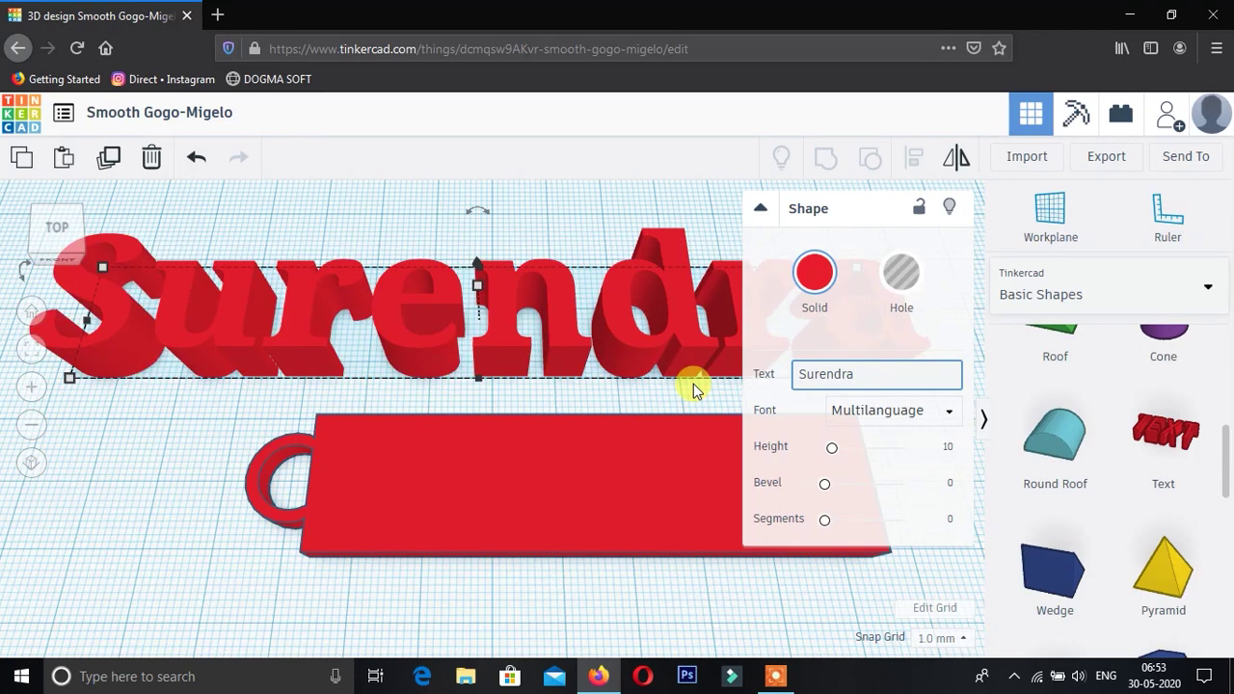
Step: Scale the Surendra text down to about 92 by 15 and move it onto the tag
left_click_drag(259, 304, 312, 300)
mouse_move(166, 263)
left_mouse_down()
mouse_move(398, 329)
mouse_move(474, 331)
mouse_move(480, 344)
mouse_move(615, 326)
left_mouse_up()
mouse_move(331, 309)
left_mouse_down()
mouse_move(433, 347)
mouse_move(369, 500)
left_mouse_up()
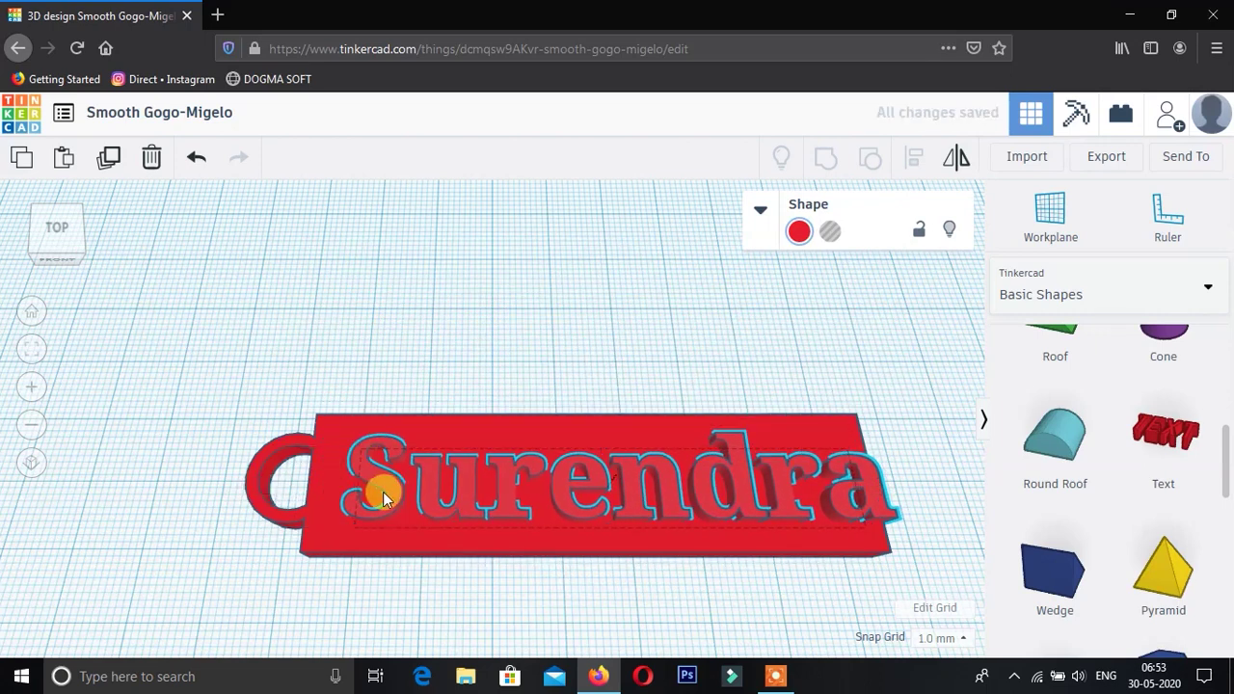
Step: Make sure the Surendra text rests on the tag's top surface
left_click(55, 223)
left_click(55, 231)
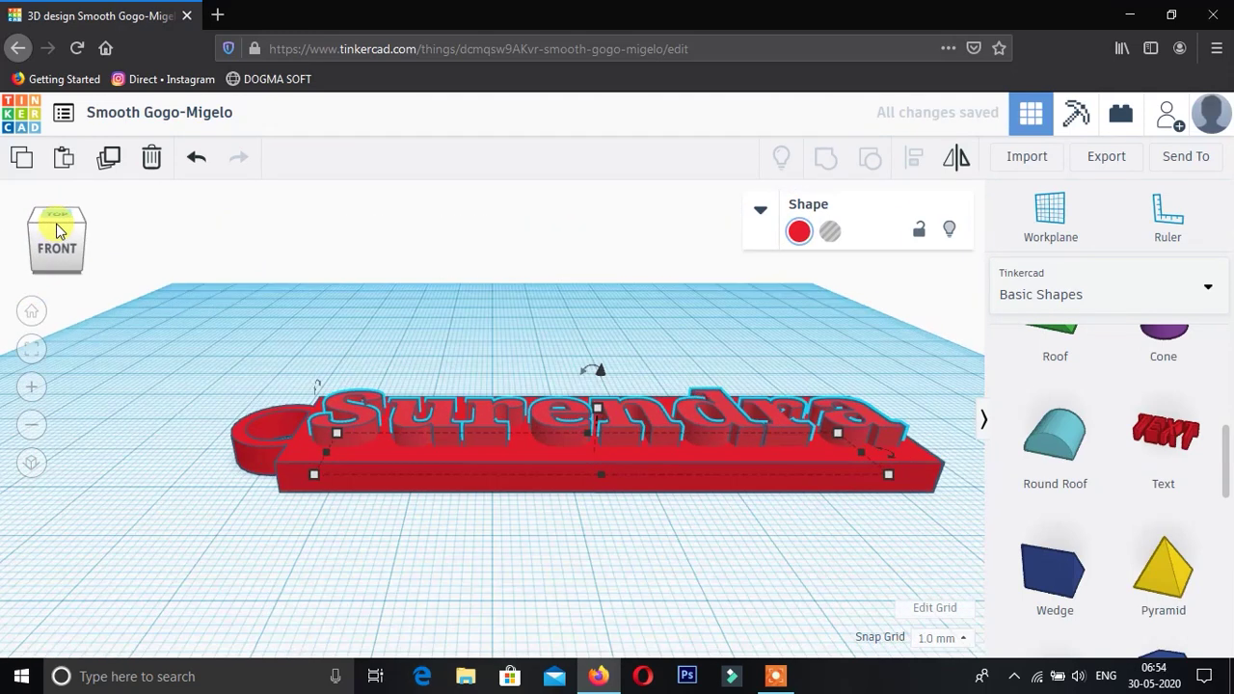
left_click_drag(559, 328, 577, 330)
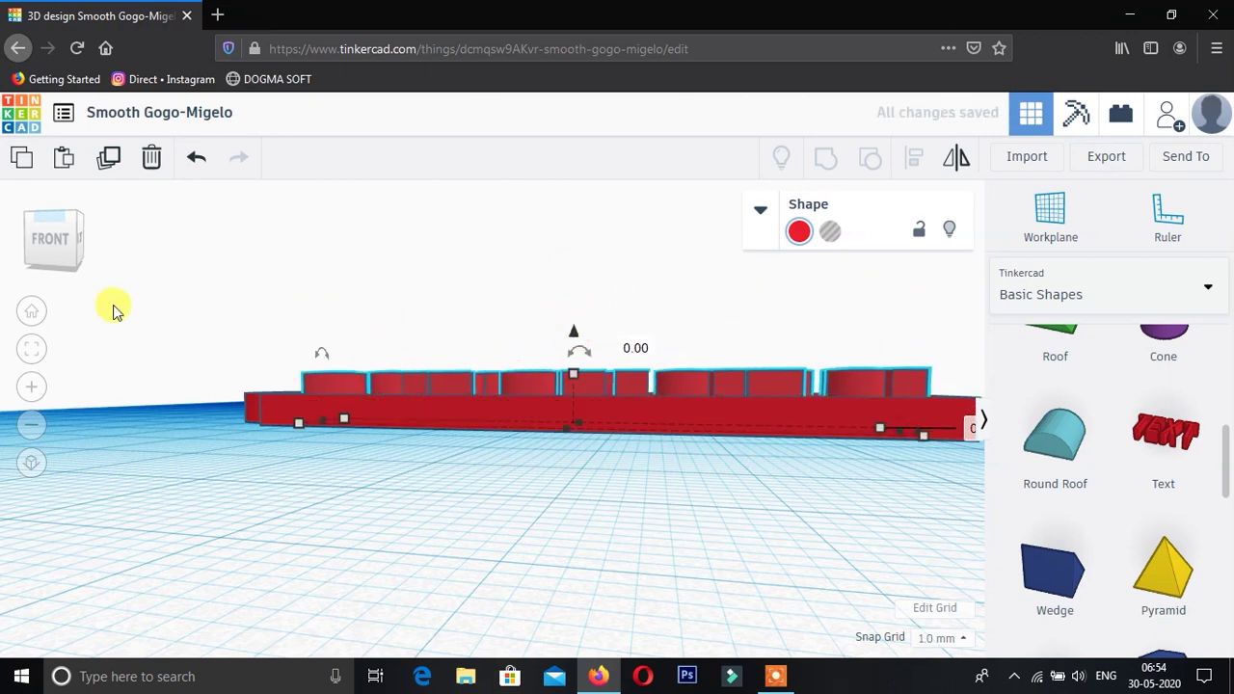
left_click(50, 236)
left_click(52, 251)
Step: Group the text and tag into one object and inspect the keychain
left_click_drag(945, 578, 945, 579)
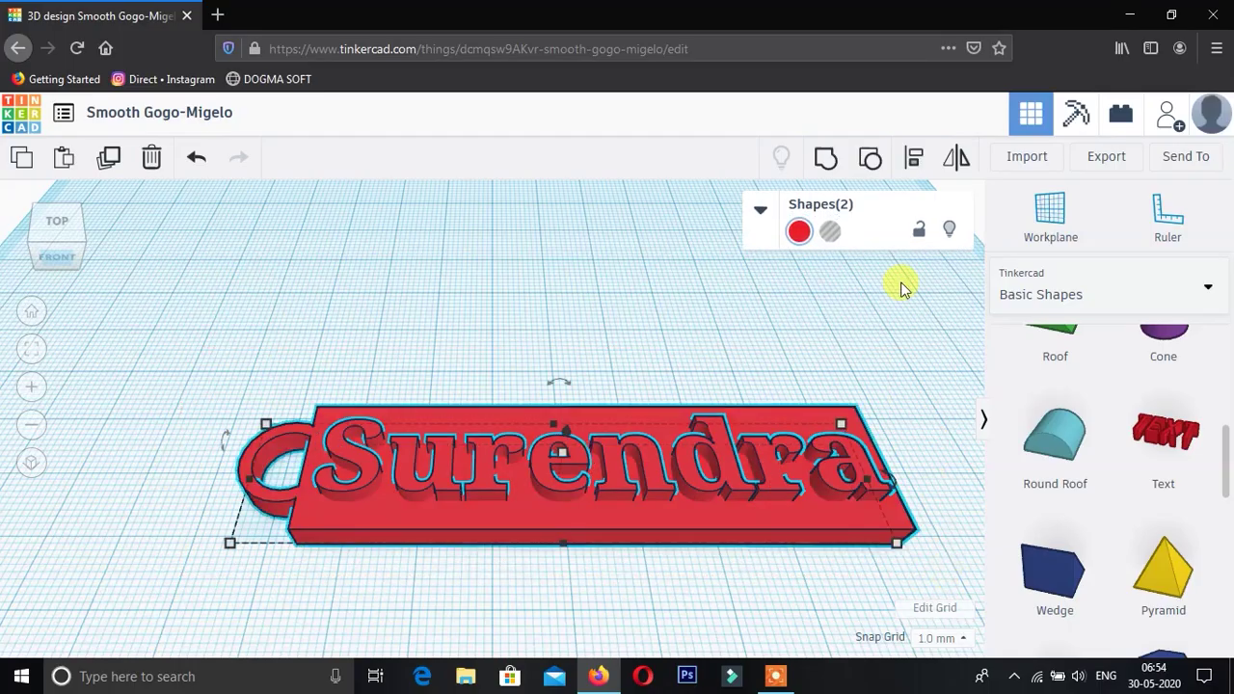
left_click(827, 174)
left_click(461, 293)
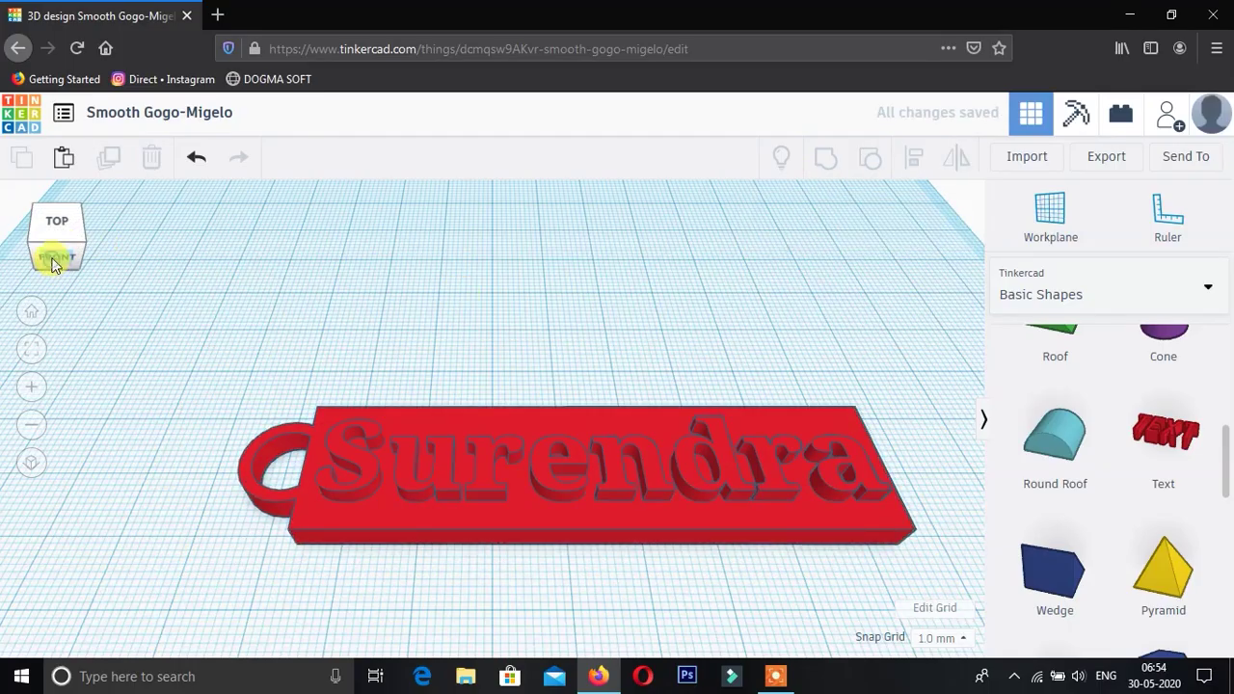
left_click(54, 253)
mouse_move(54, 254)
left_mouse_down()
mouse_move(116, 256)
mouse_move(50, 252)
left_mouse_up()
left_click(51, 254)
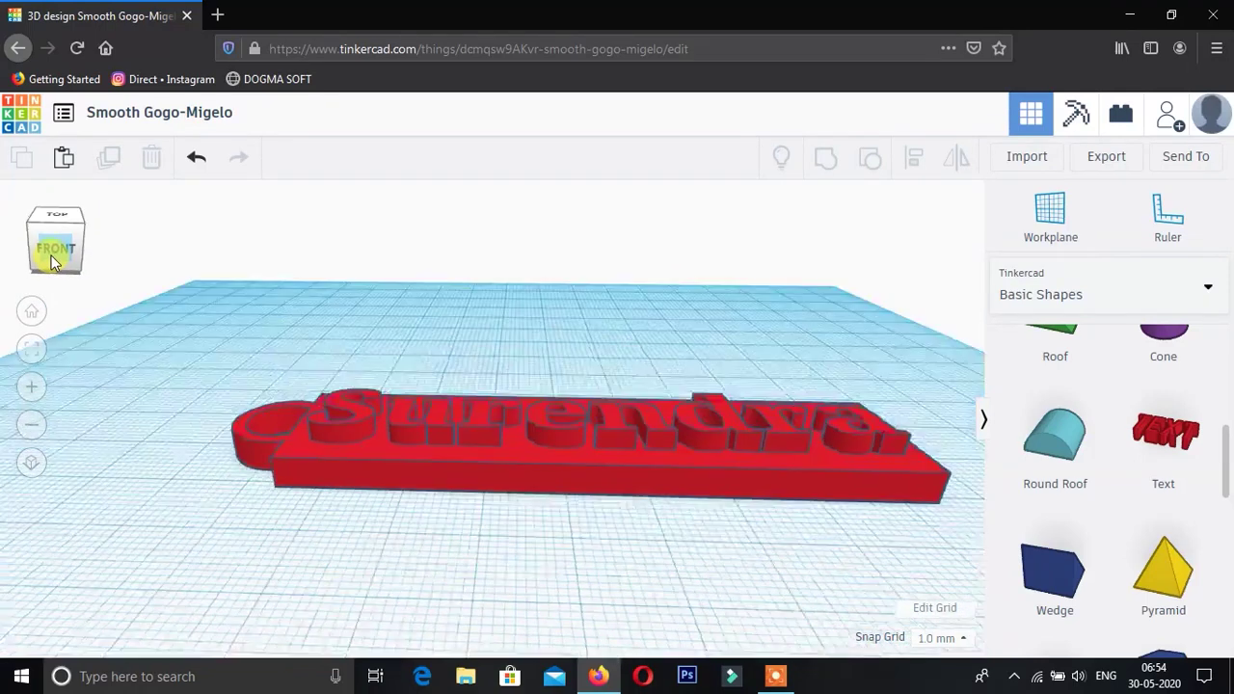
Step: Export the keychain as an STL file and show it in the Downloads folder
left_click(1105, 157)
left_click(717, 364)
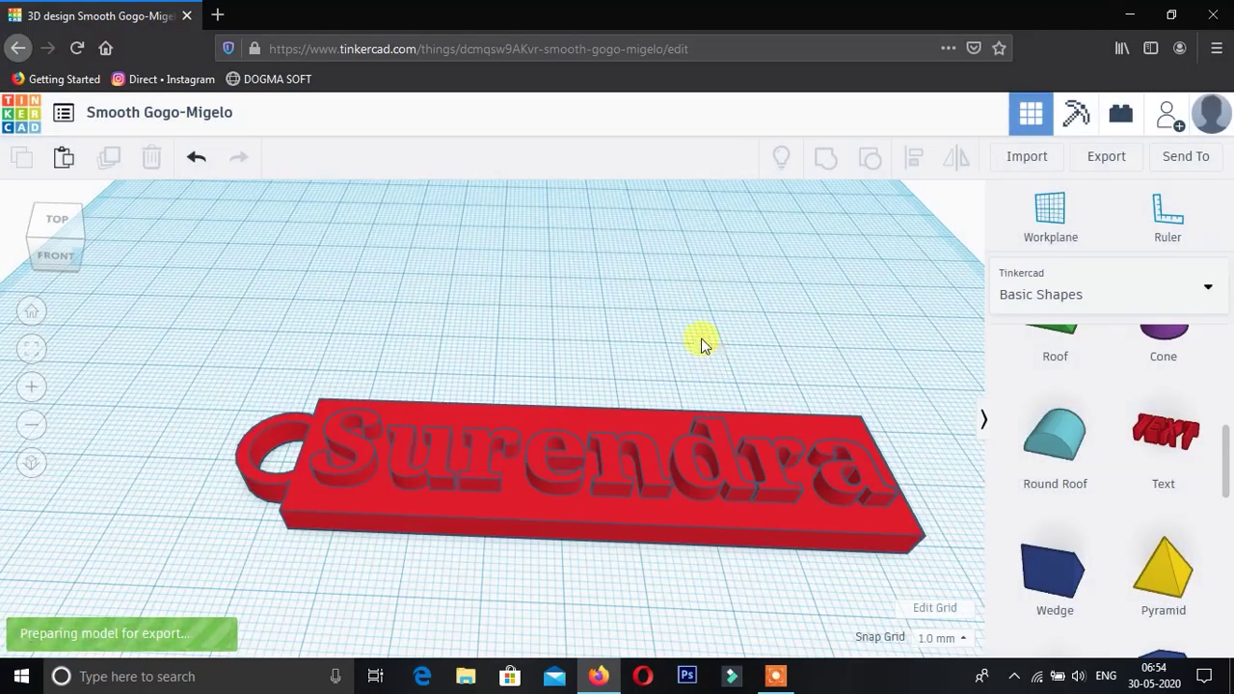
left_click(690, 435)
left_click(1092, 50)
left_click(1092, 99)
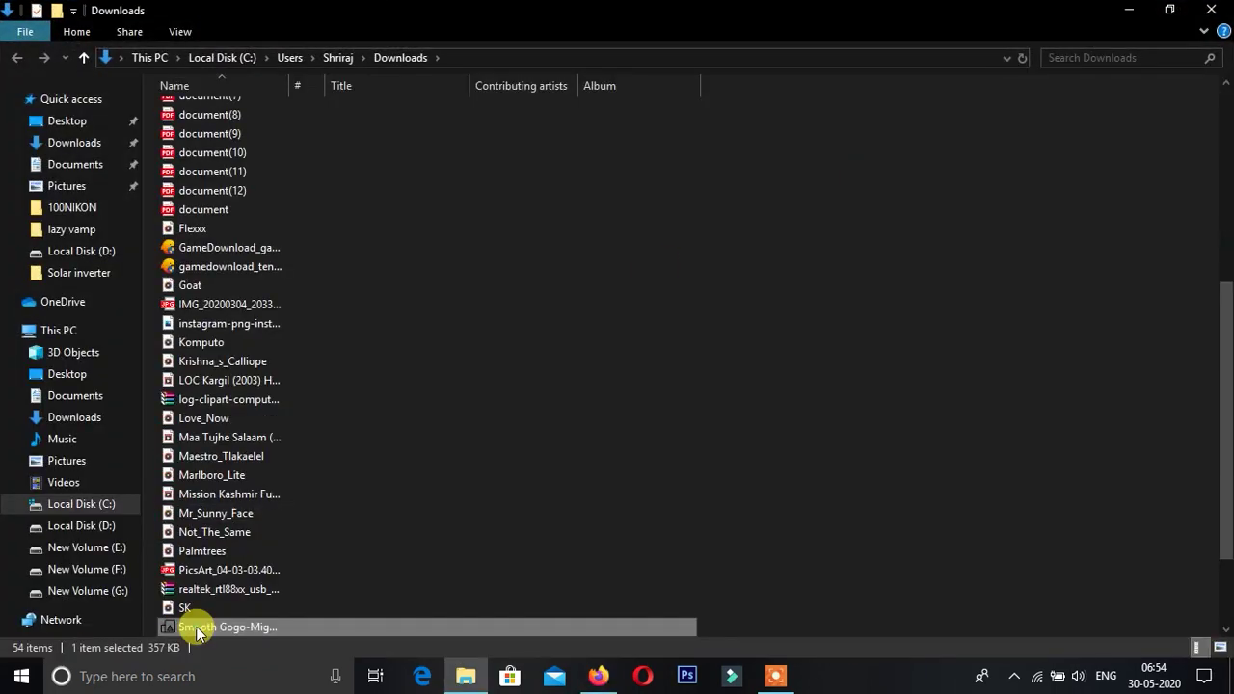
Step: Open the Smooth Gogo-Migelo STL in Print 3D and orbit around the model
double_click(197, 629)
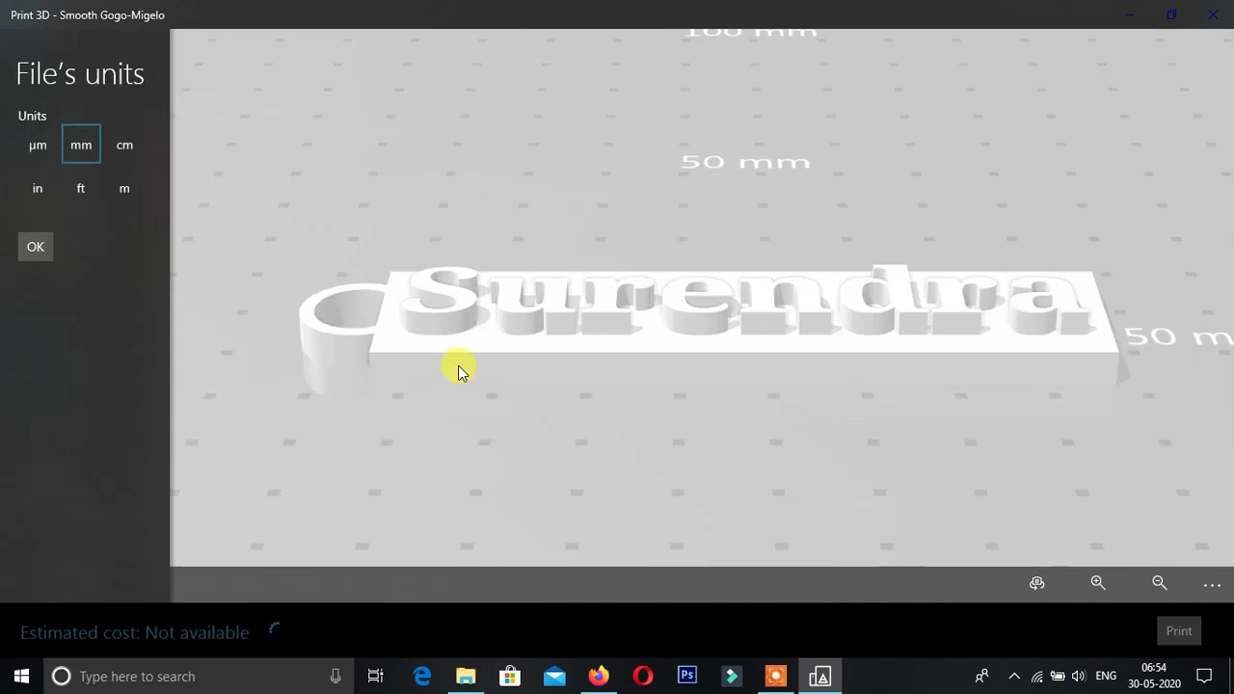
mouse_move(458, 366)
left_mouse_down()
mouse_move(894, 316)
mouse_move(592, 405)
mouse_move(766, 319)
mouse_move(558, 312)
left_mouse_up()
mouse_move(916, 308)
left_mouse_down()
mouse_move(710, 347)
mouse_move(742, 312)
mouse_move(925, 328)
mouse_move(861, 379)
mouse_move(819, 348)
mouse_move(605, 378)
left_mouse_up()
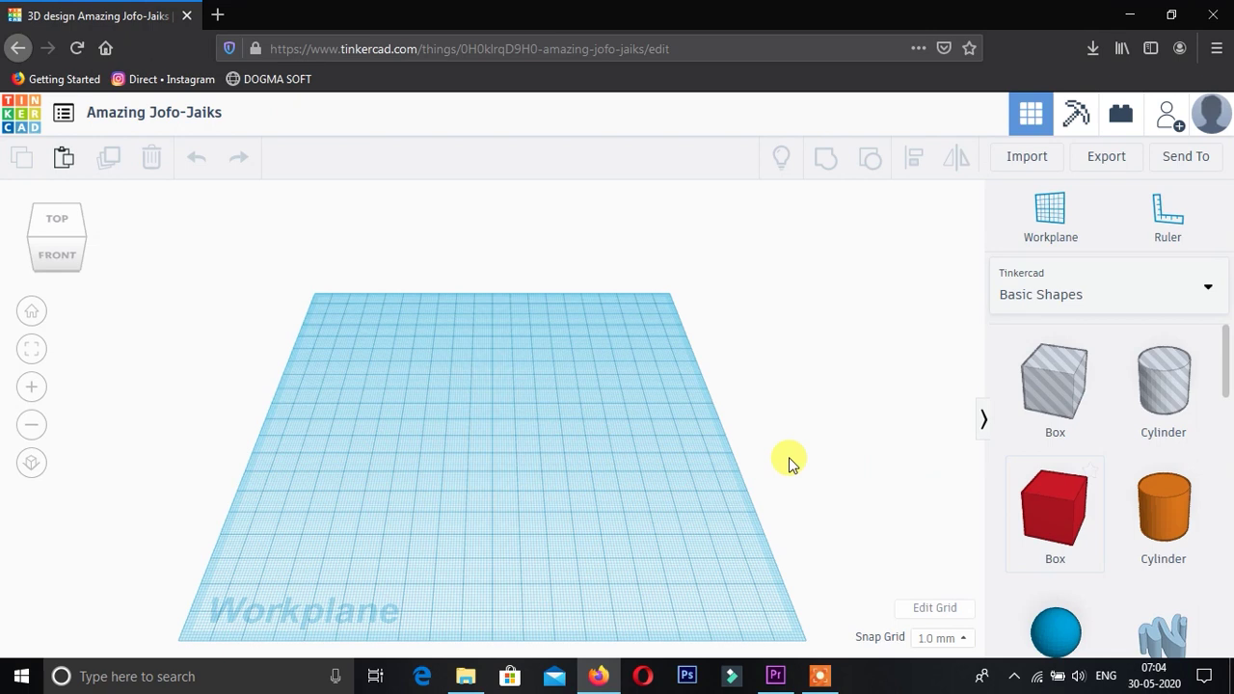
Step: Place a Heart shape, enlarge it to about 51 by 47, and lower it to 5 mm
scroll(495, 438, "up", 5)
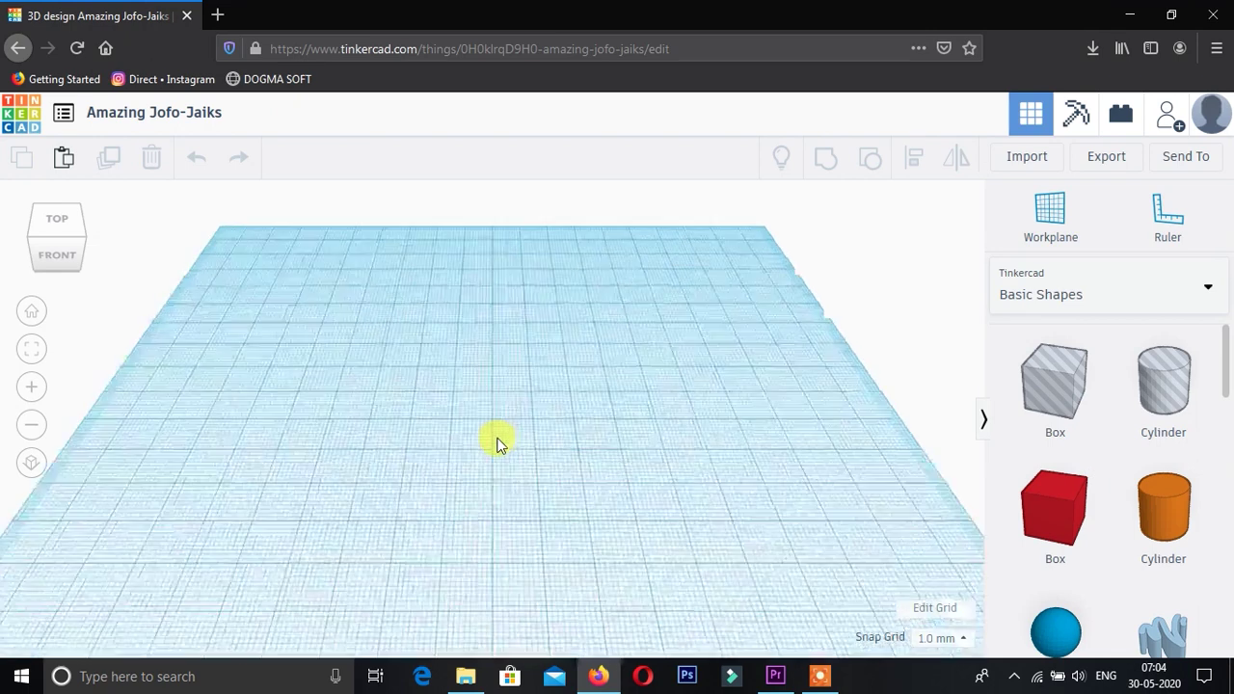
left_click_drag(1228, 386, 1221, 565)
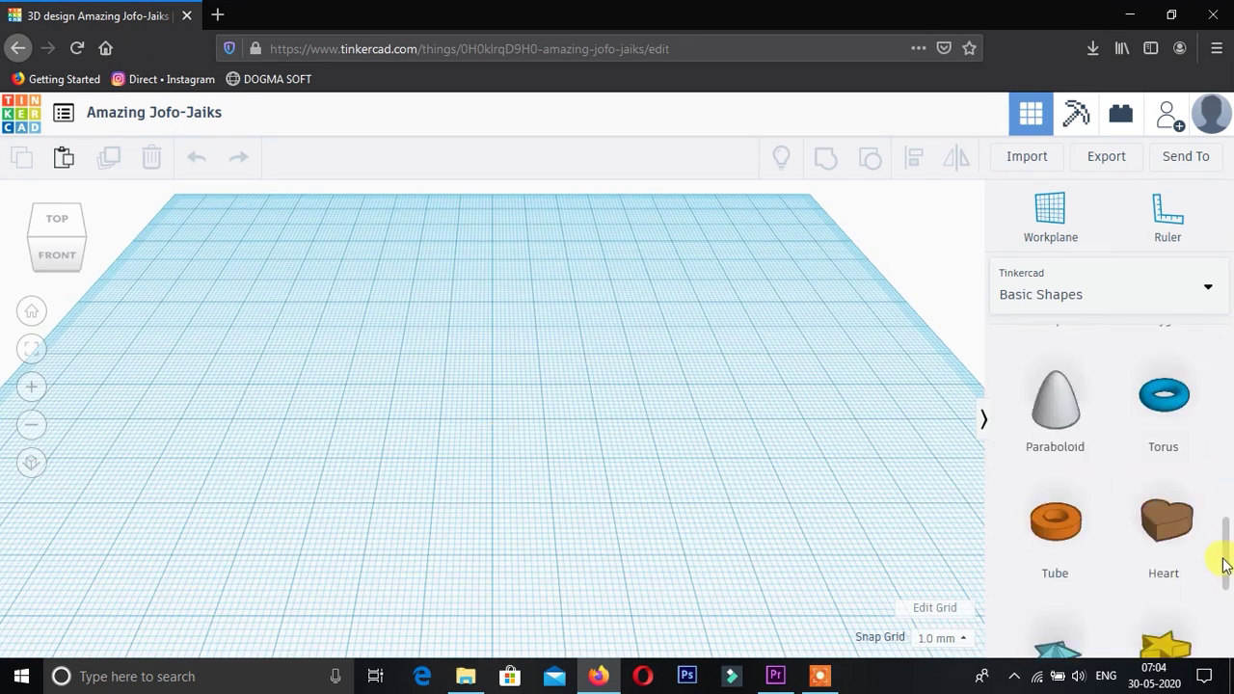
left_click_drag(1170, 507, 485, 389)
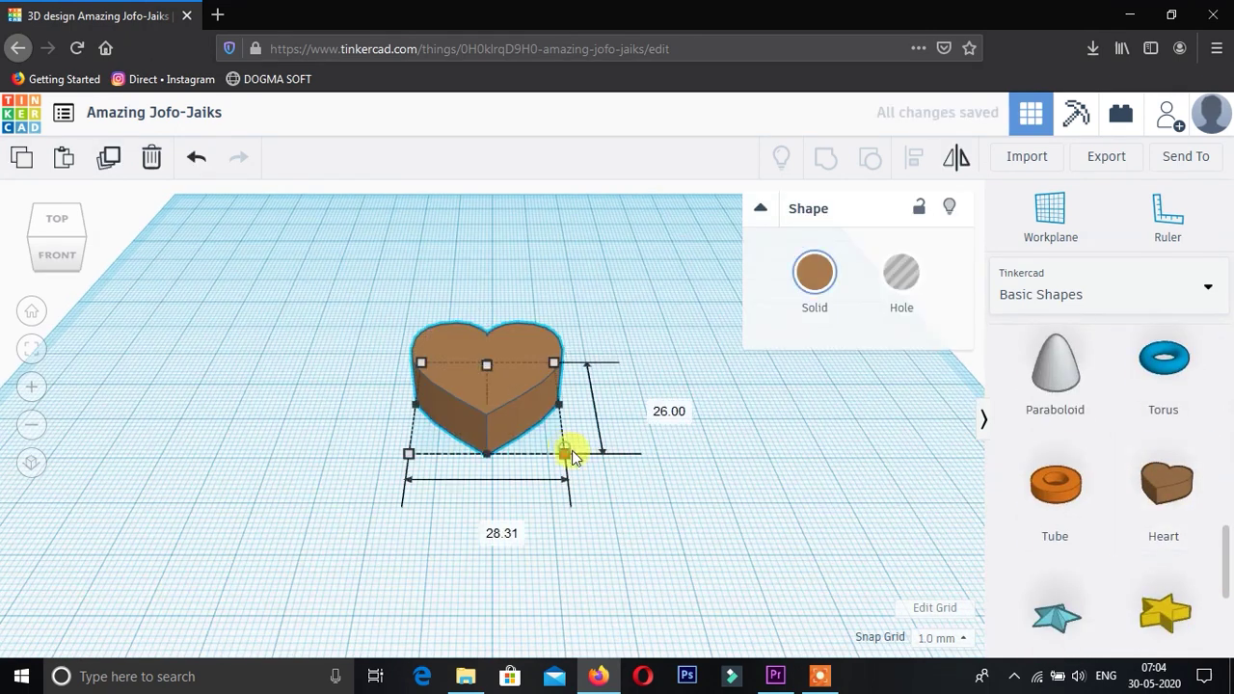
left_click_drag(565, 455, 725, 557)
left_click(760, 208)
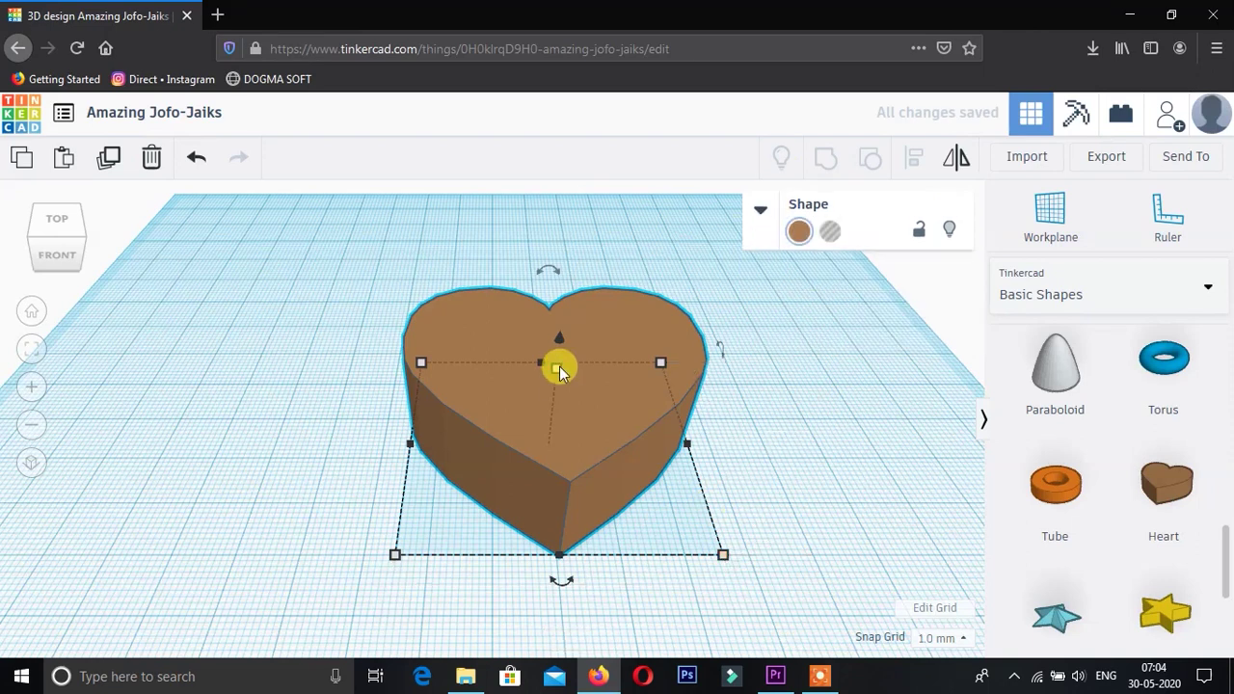
left_click_drag(678, 524, 597, 509)
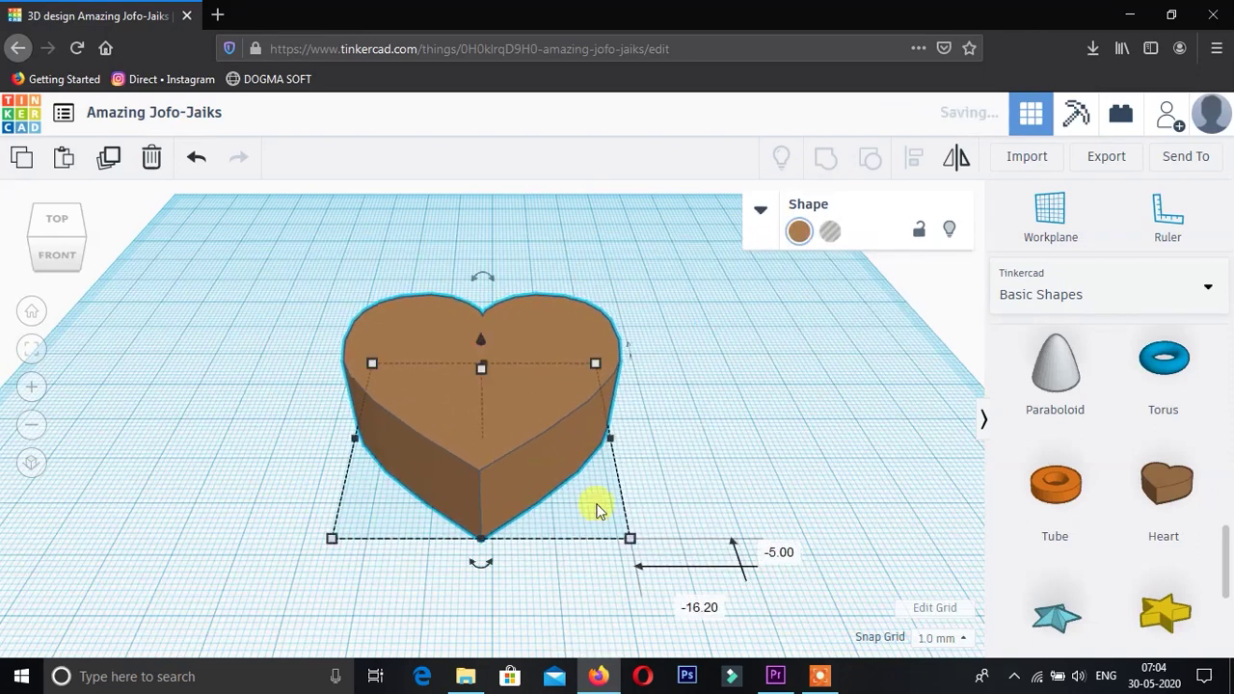
left_click_drag(491, 366, 499, 425)
Step: Color the heart red
left_click(678, 421)
left_click(560, 378)
left_click(799, 231)
left_click(807, 350)
left_click(657, 376)
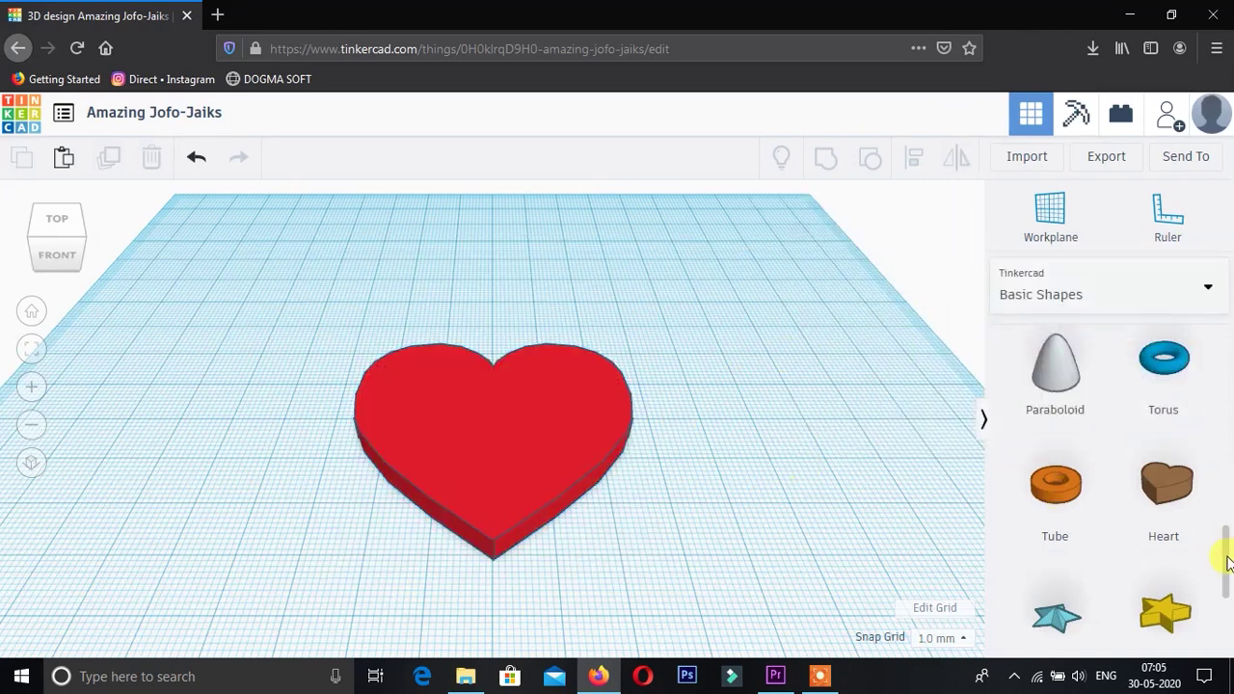
scroll(1222, 550, "up", 6)
Step: Add a Text shape reading 'I' and move it onto the heart's upper-left lobe
left_click_drag(1163, 416, 590, 286)
type("I")
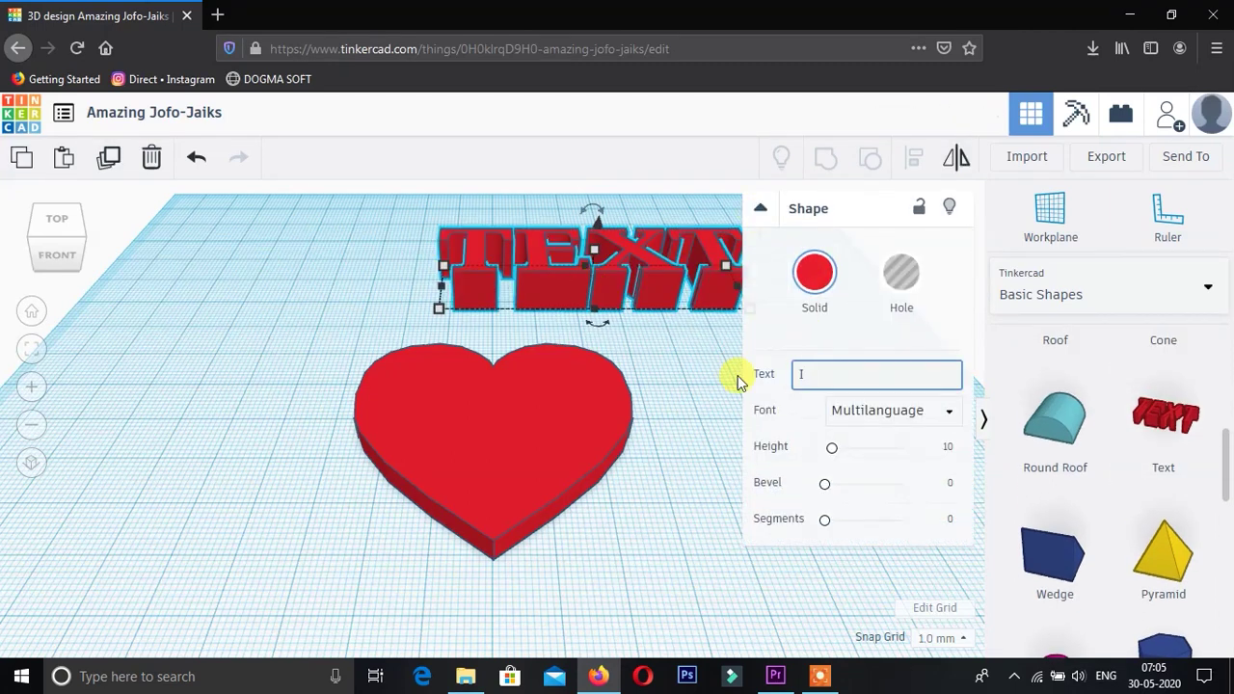
left_click(808, 211)
mouse_move(593, 280)
left_mouse_down()
mouse_move(651, 315)
mouse_move(675, 349)
left_mouse_up()
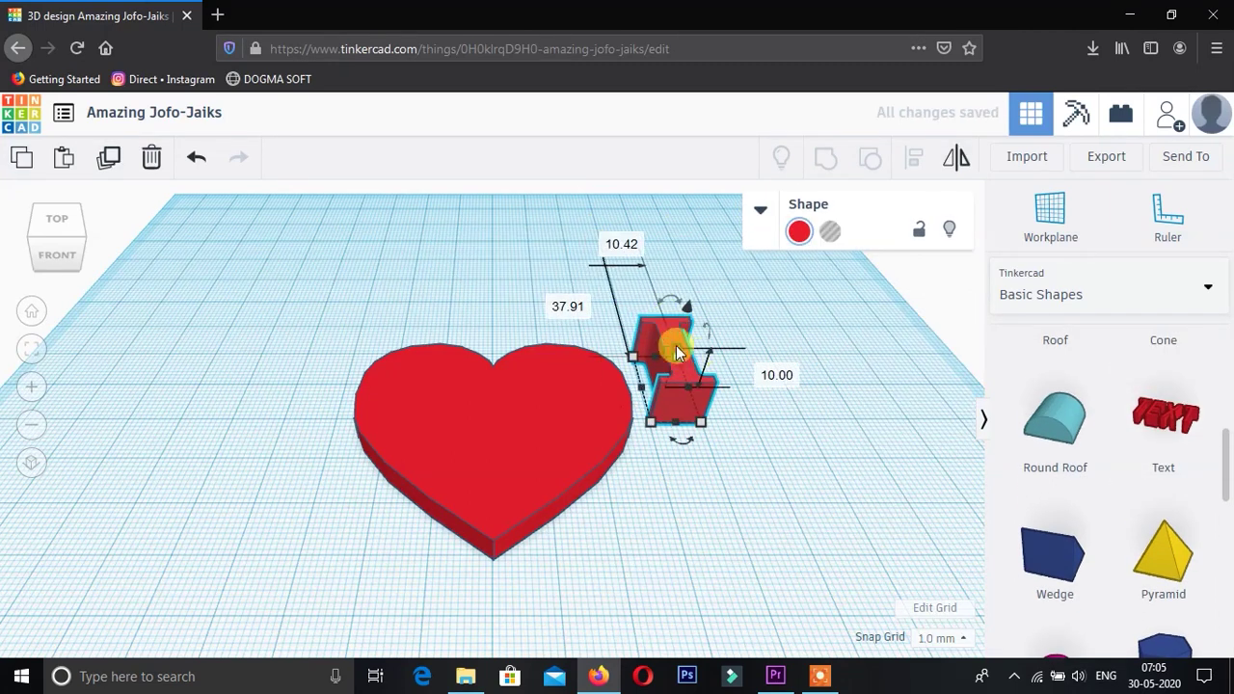
left_click(66, 252)
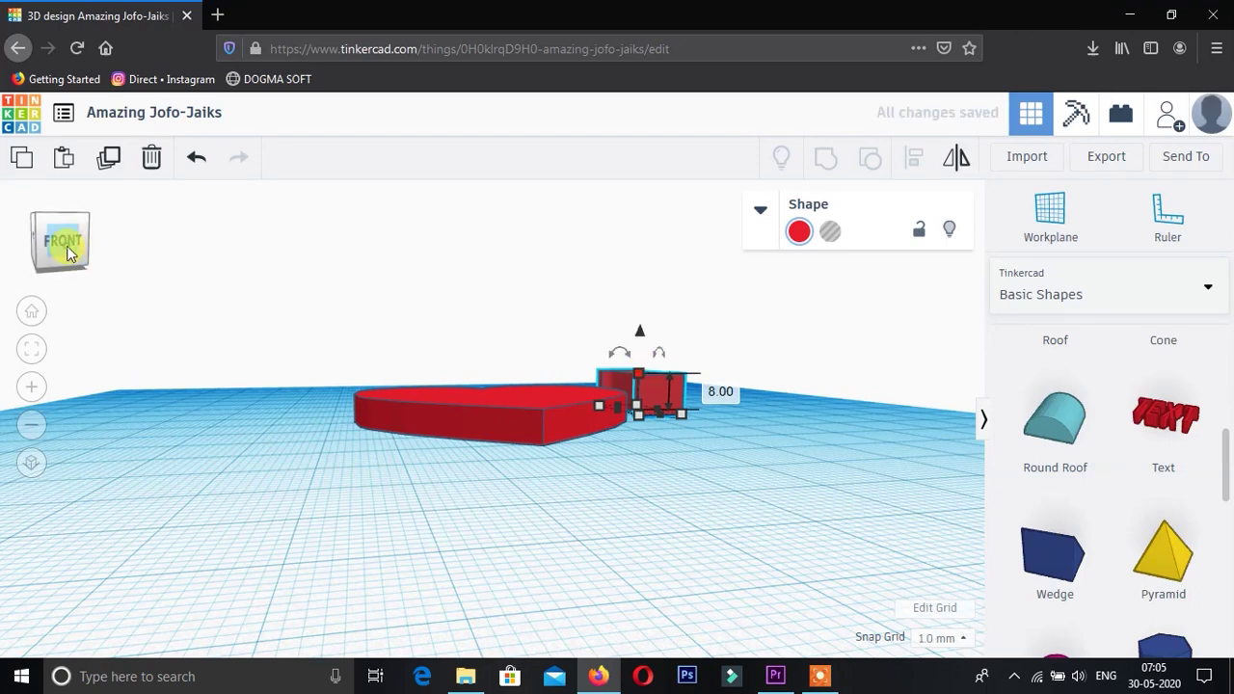
left_click(57, 219)
left_click_drag(692, 386, 405, 369)
left_click(58, 230)
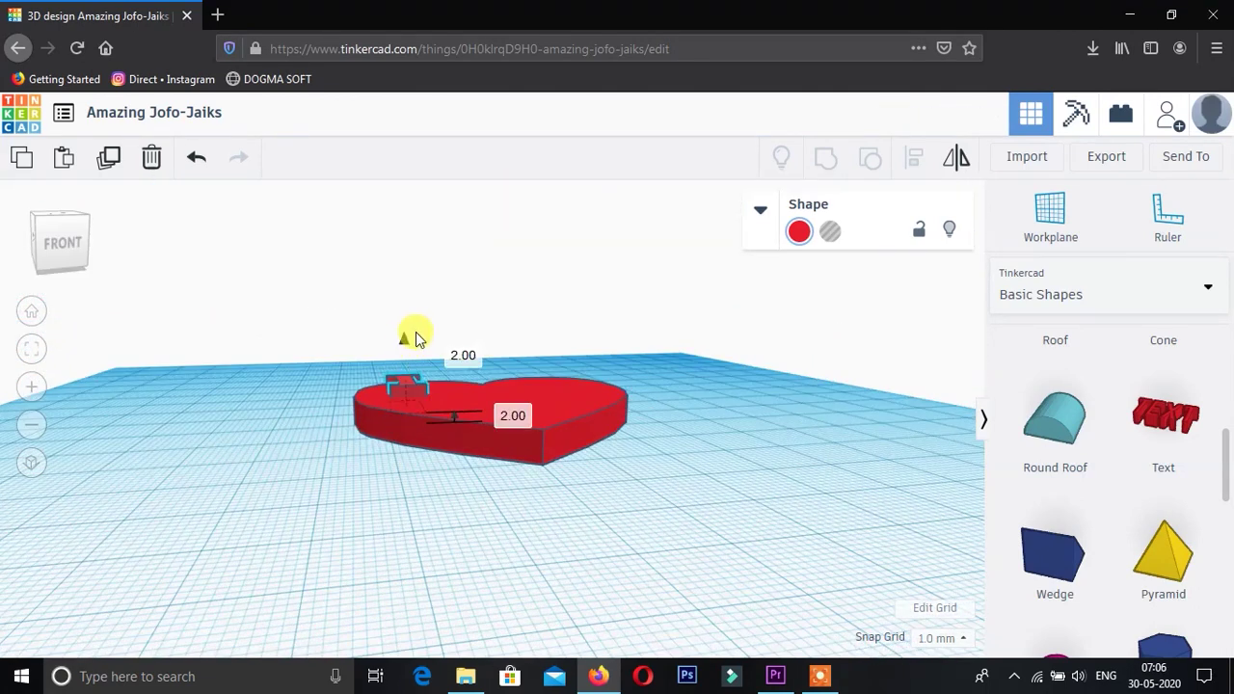
Step: Add another default Text shape above the heart and view the design from the top
right_click_drag(408, 338, 473, 267)
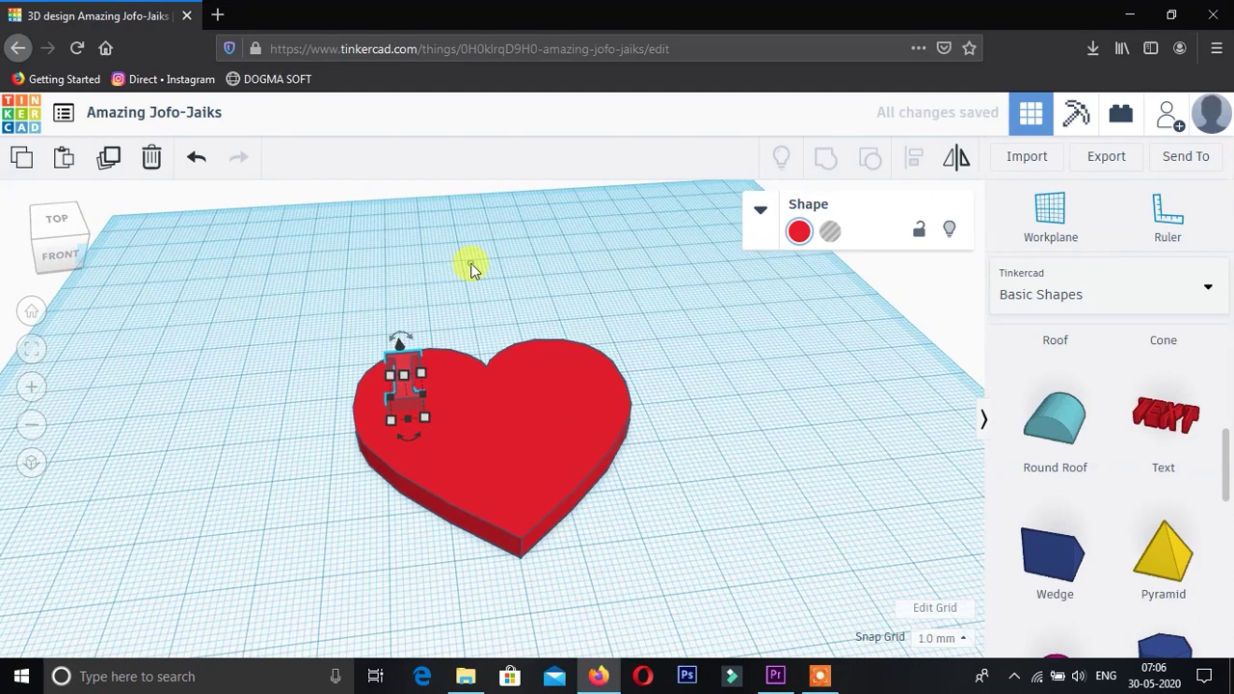
left_click(474, 267)
left_click_drag(1163, 416, 665, 308)
left_click(55, 221)
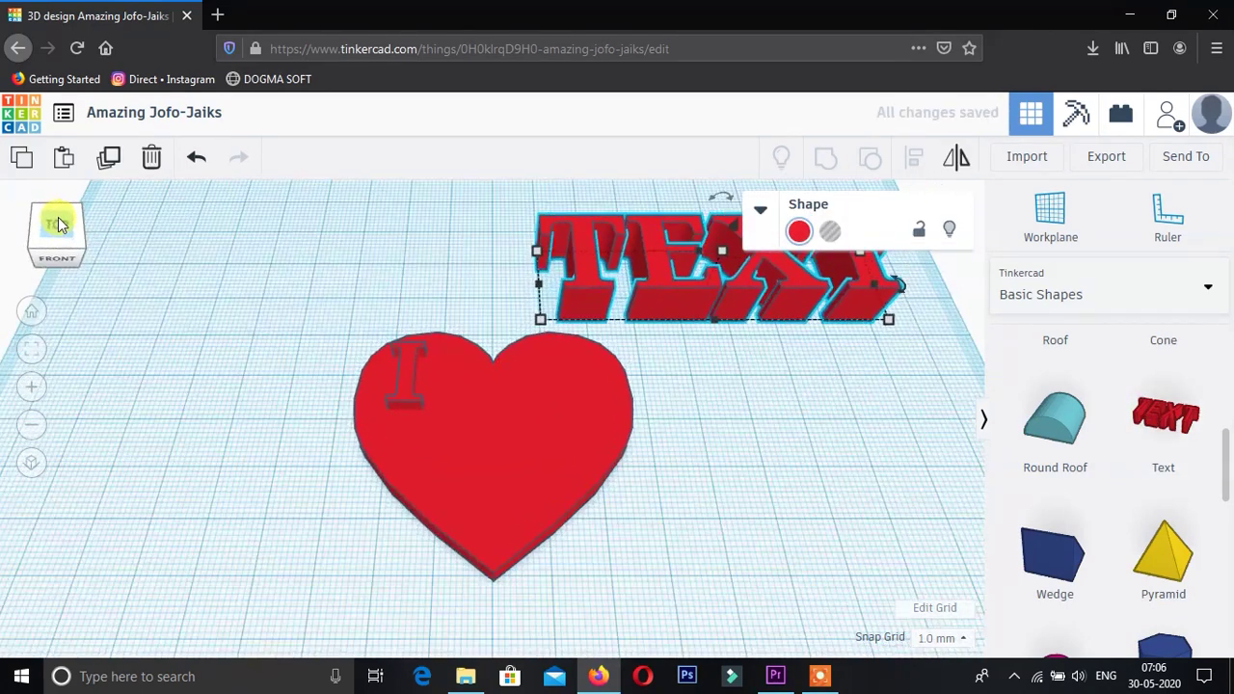
Step: Change the new text to 'Love', shrink it, and place it on the heart beside the I
double_click(812, 374)
type("I")
type("ove")
left_click(463, 270)
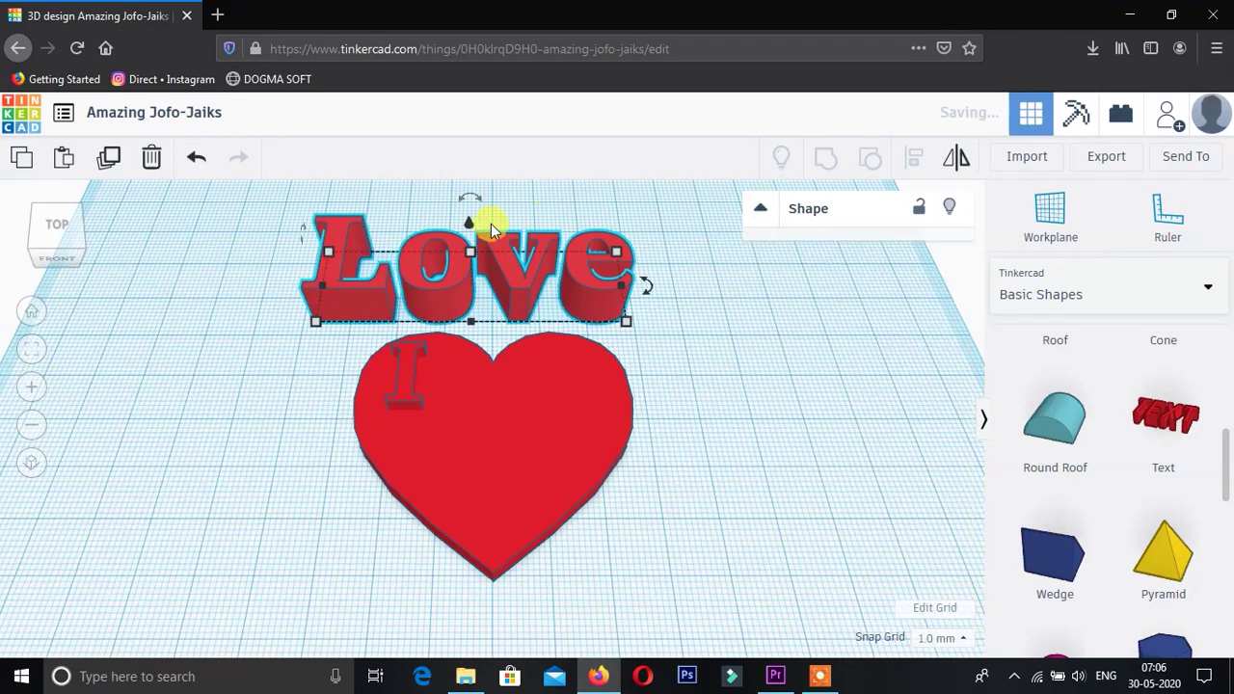
left_click_drag(431, 291, 460, 301)
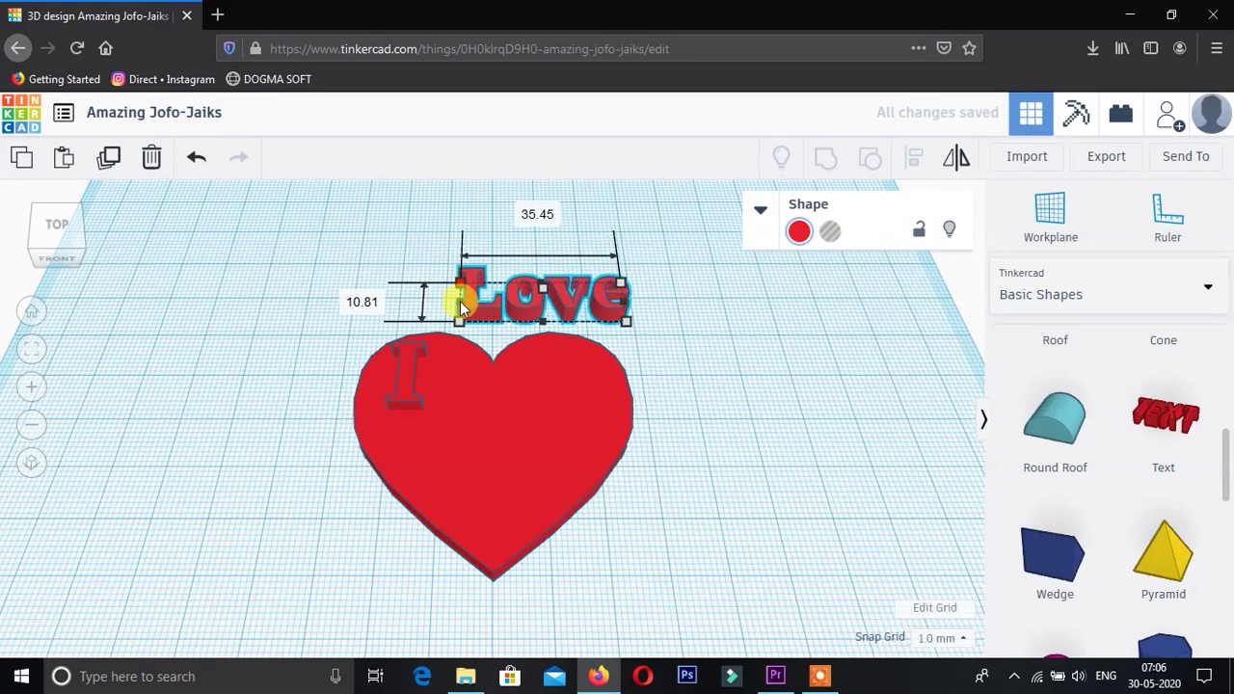
left_click_drag(603, 310, 585, 401)
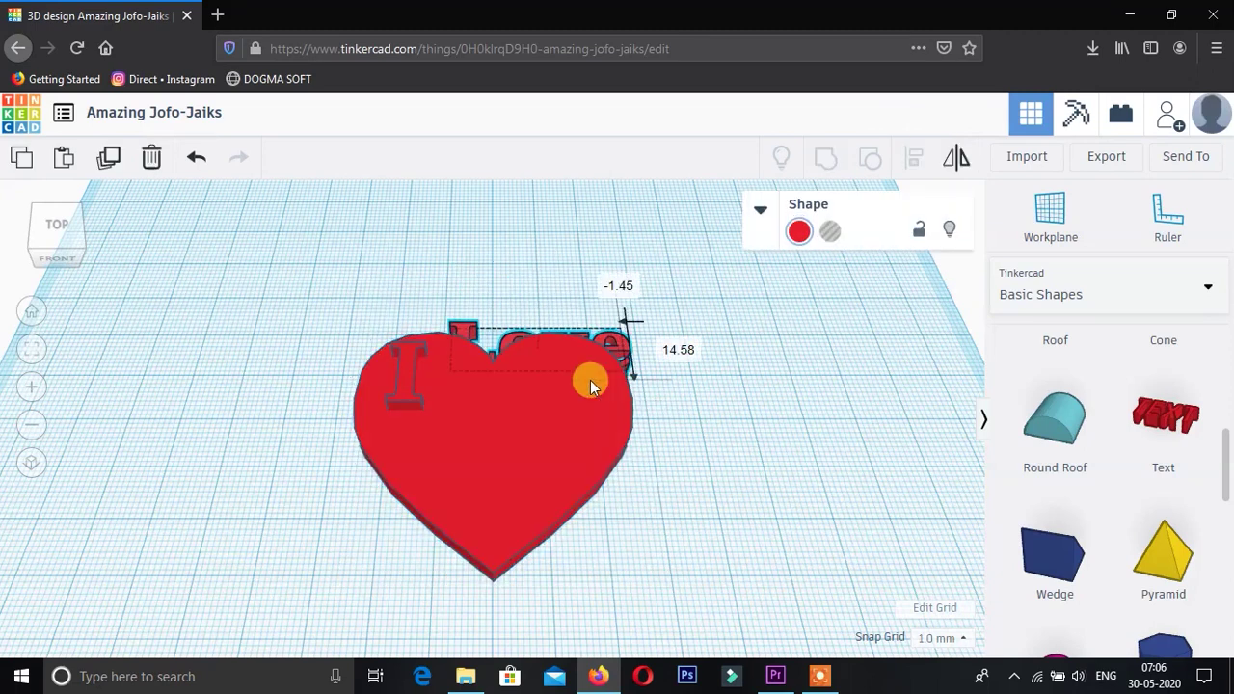
mouse_move(440, 362)
left_mouse_down()
mouse_move(524, 385)
mouse_move(500, 406)
mouse_move(541, 378)
left_mouse_up()
left_click(682, 395)
Step: Add a shrunken, raised 'My MOM' text and place it just below 'Love' on the heart
left_click(1163, 415)
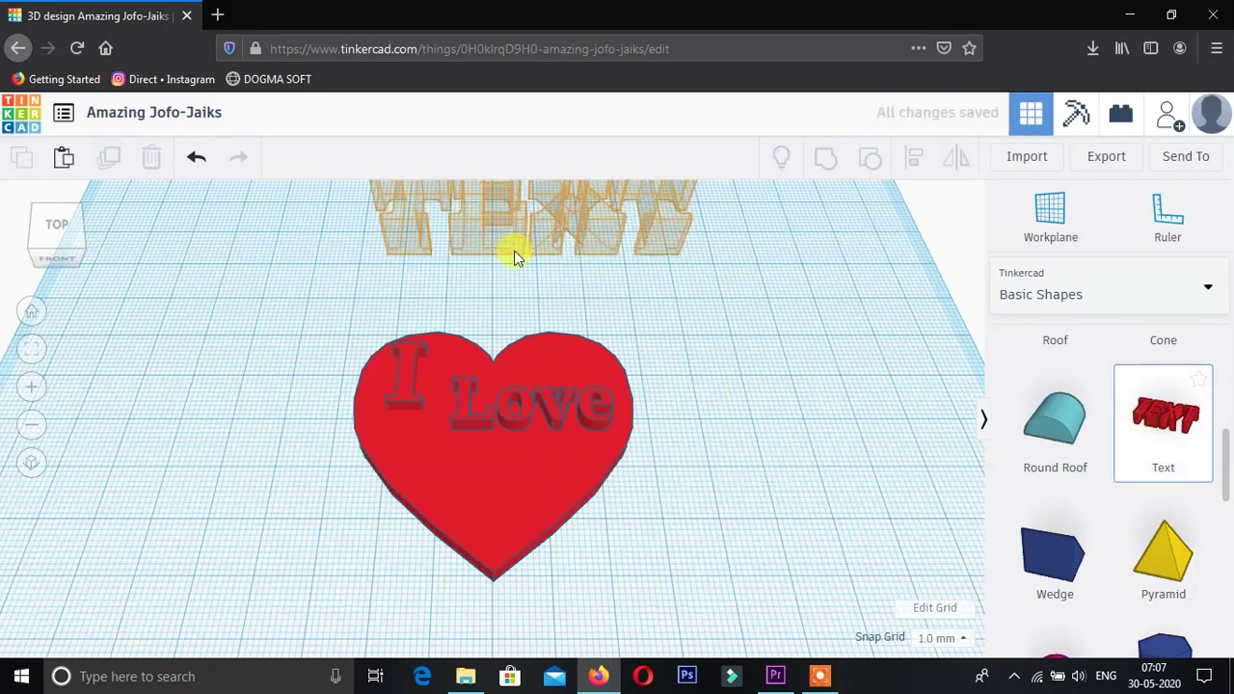
left_click(512, 253)
type("My M")
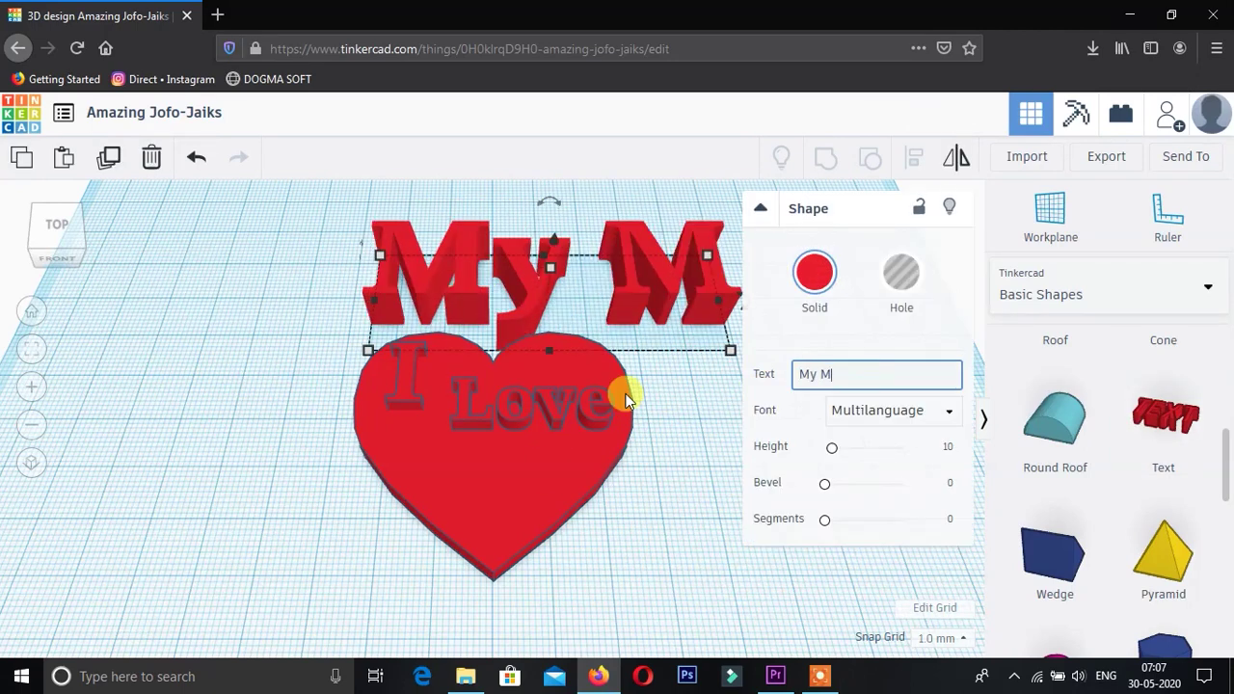
type("om")
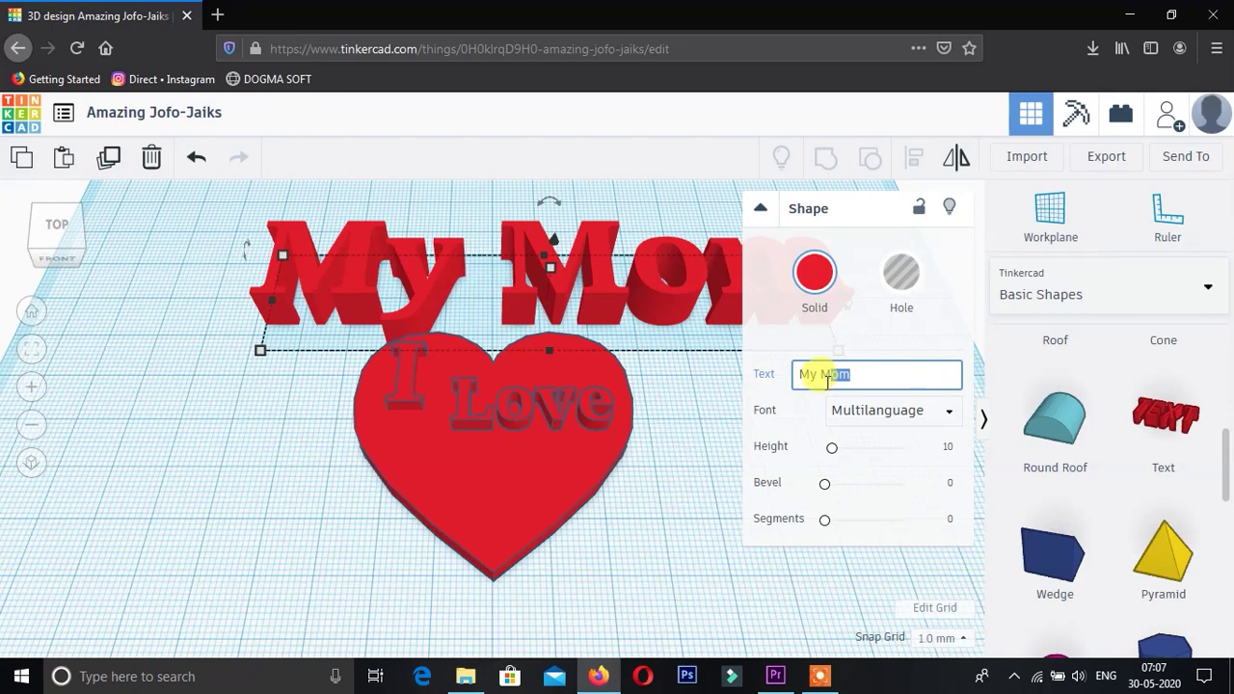
type("MOM")
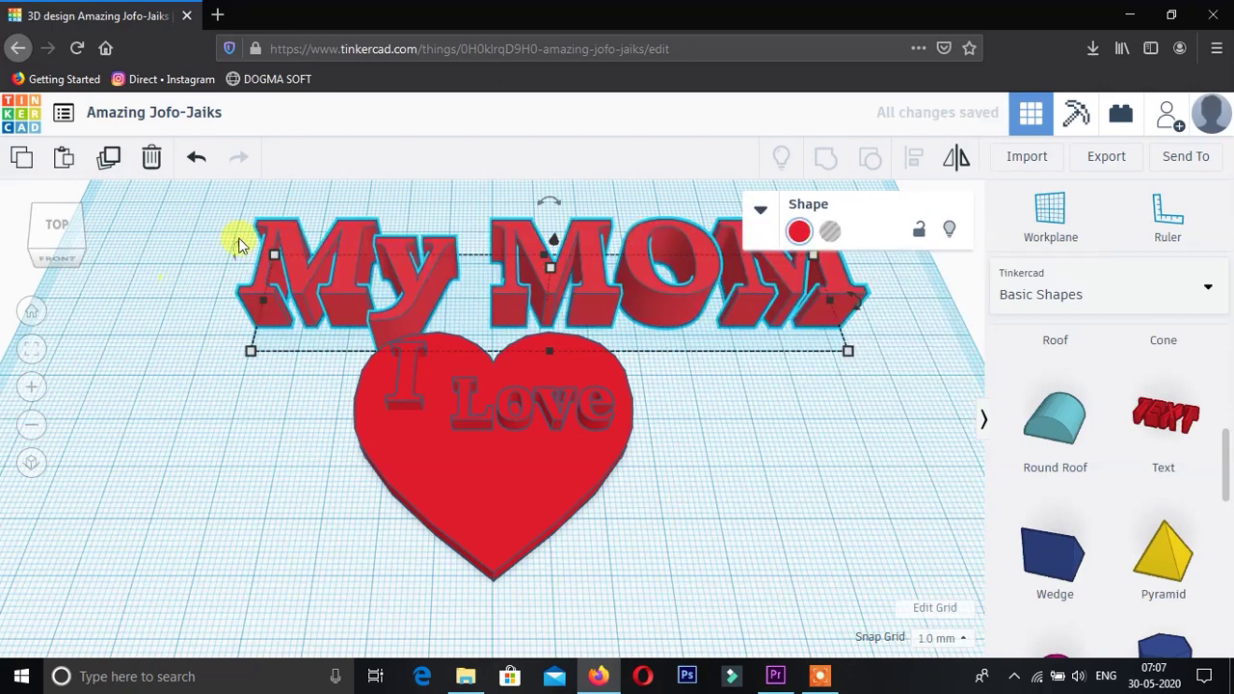
left_click_drag(234, 242, 595, 310)
left_click_drag(714, 318, 729, 307)
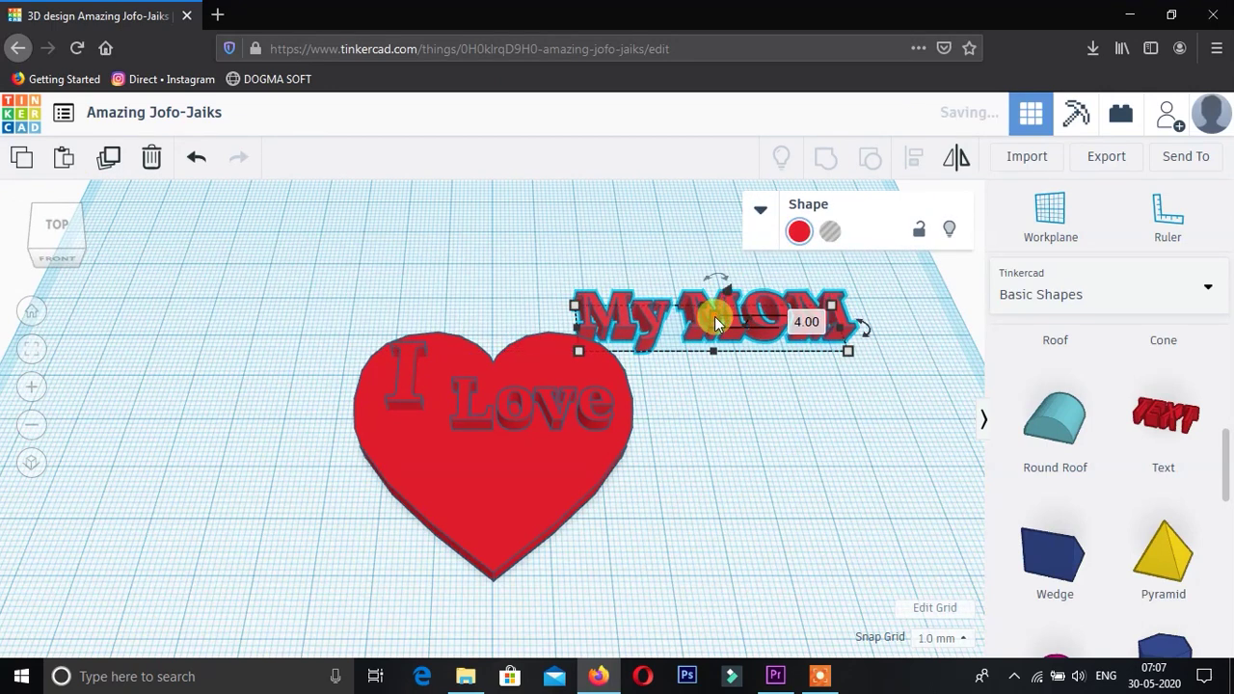
mouse_move(729, 308)
left_mouse_down()
mouse_move(701, 299)
mouse_move(468, 511)
mouse_move(524, 474)
mouse_move(578, 496)
mouse_move(406, 463)
mouse_move(499, 457)
left_mouse_up()
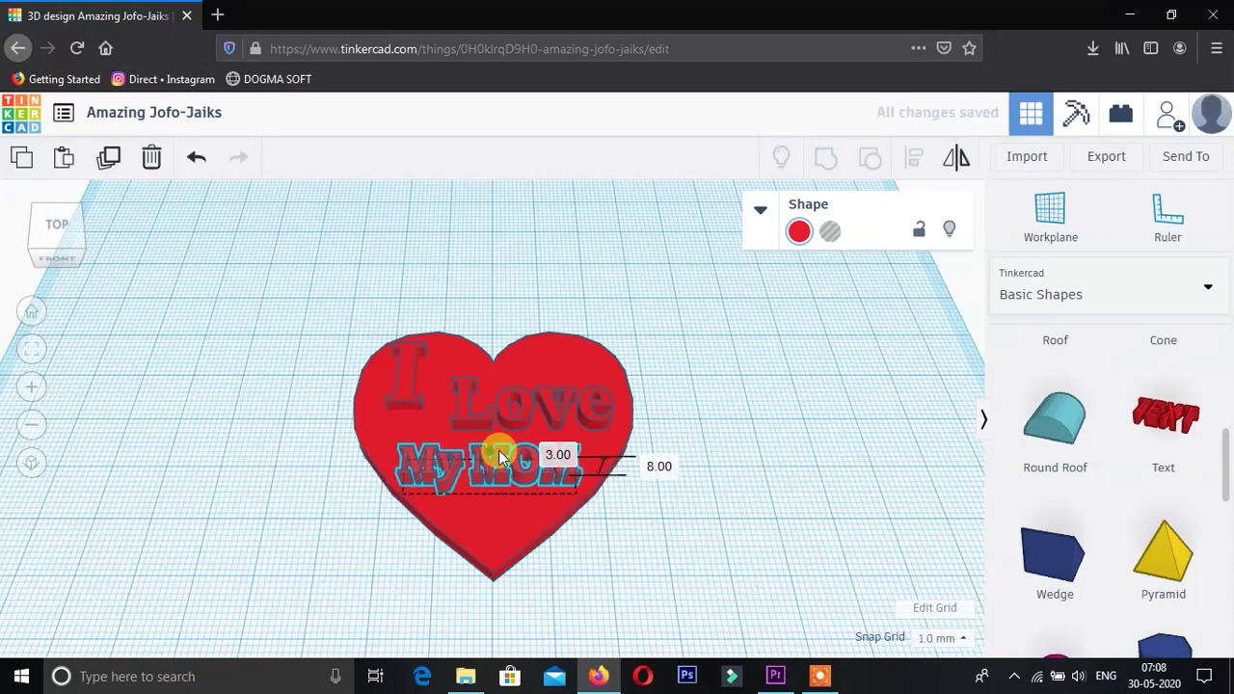
left_click(724, 474)
Step: Drop a Tube from Basic Shapes onto the heart and tip it 90° onto its edge
scroll(1216, 559, "down", 3)
left_click_drag(1056, 597, 584, 354)
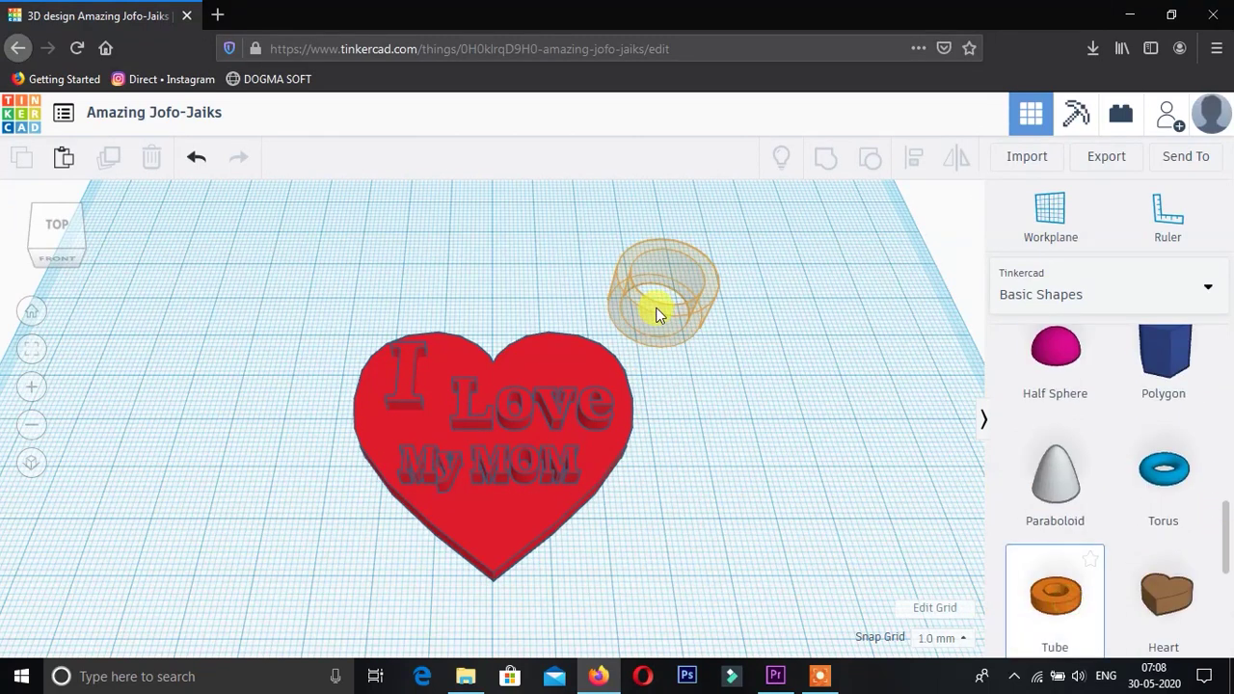
mouse_move(672, 342)
left_mouse_down()
mouse_move(598, 337)
mouse_move(620, 302)
mouse_move(618, 318)
left_mouse_up()
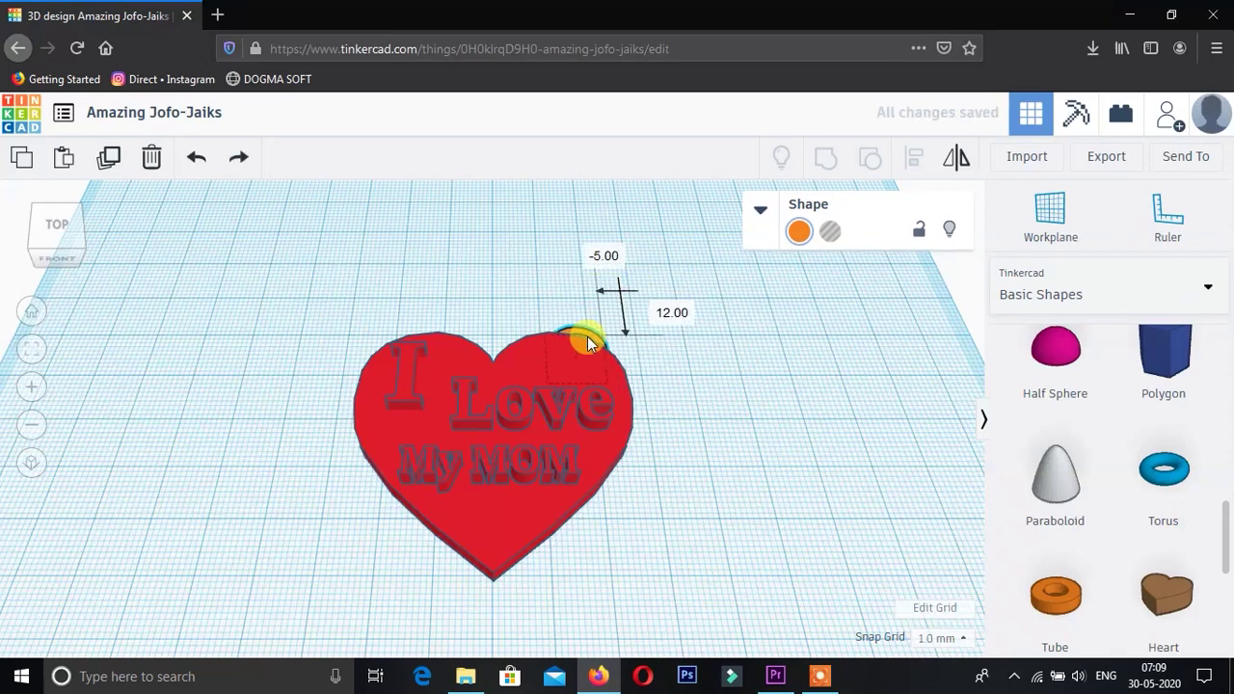
Step: Lower the upright tube into the top of the heart and check the loop from several angles
left_click_drag(77, 215, 110, 221)
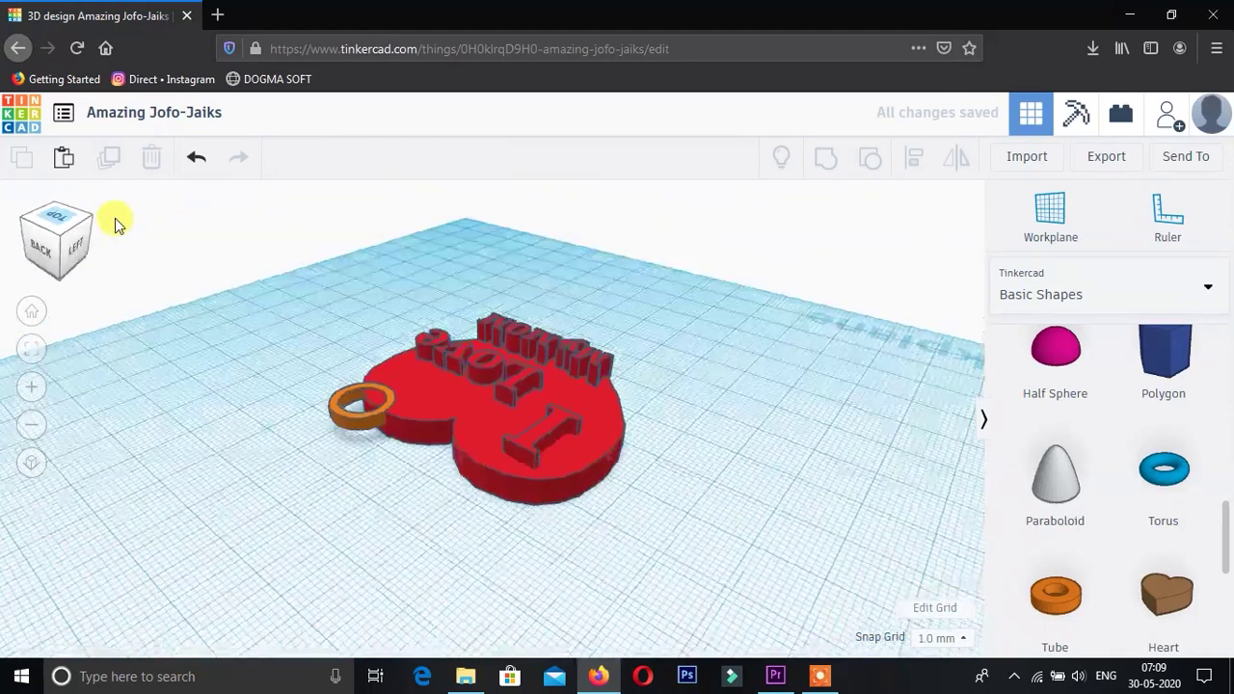
left_click(354, 412)
left_click_drag(360, 353, 364, 362)
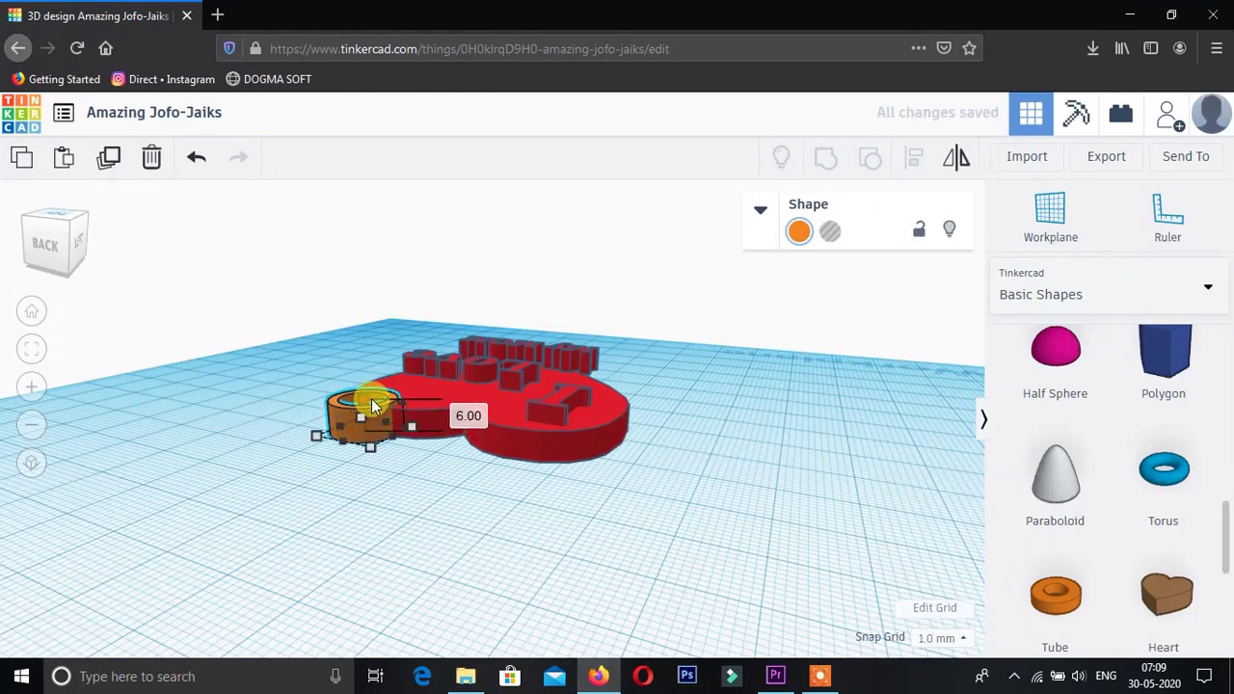
left_click_drag(82, 246, 15, 254)
left_click(19, 251)
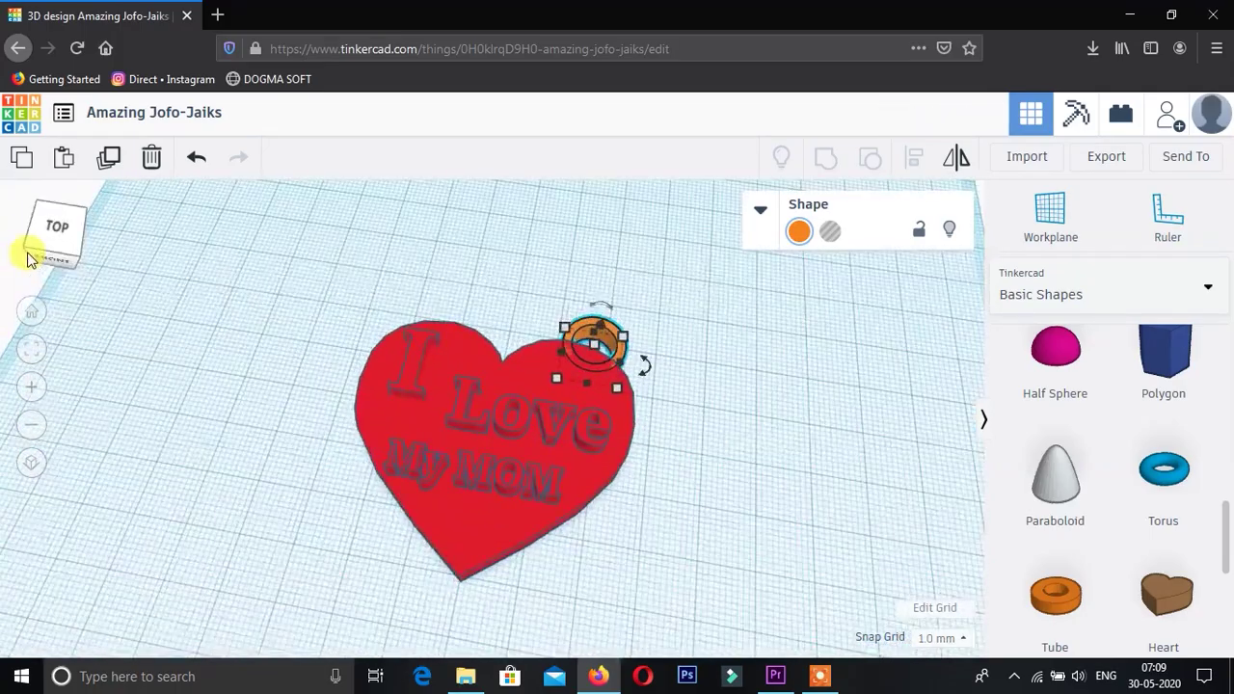
left_click_drag(702, 614, 704, 610)
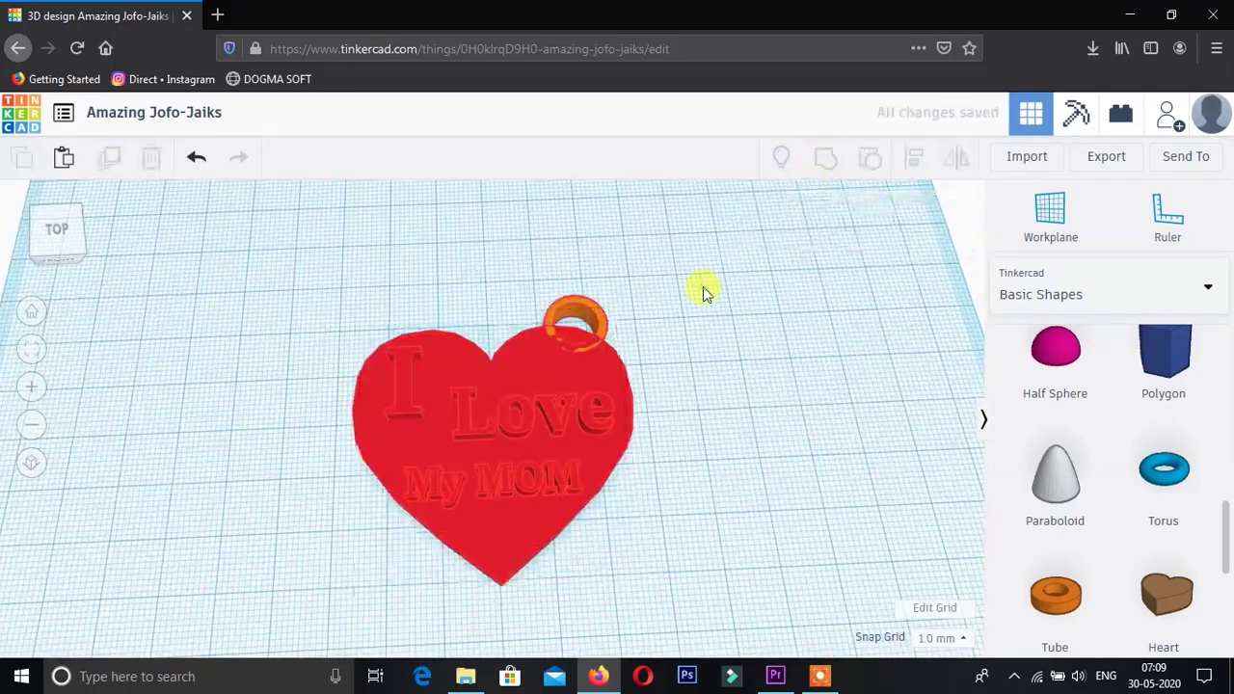
left_click_drag(55, 226, 20, 220)
left_click(55, 218)
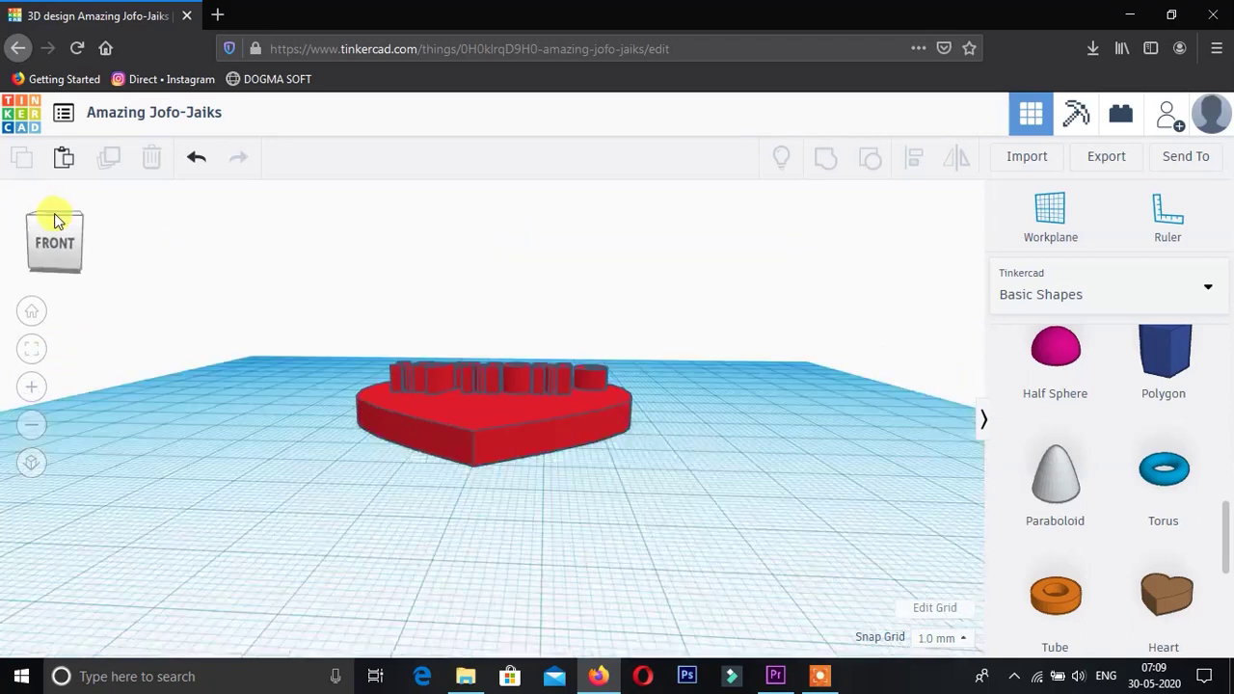
Step: Ungroup the heart into its separate parts
left_click(403, 370)
left_click(870, 159)
left_click(508, 416)
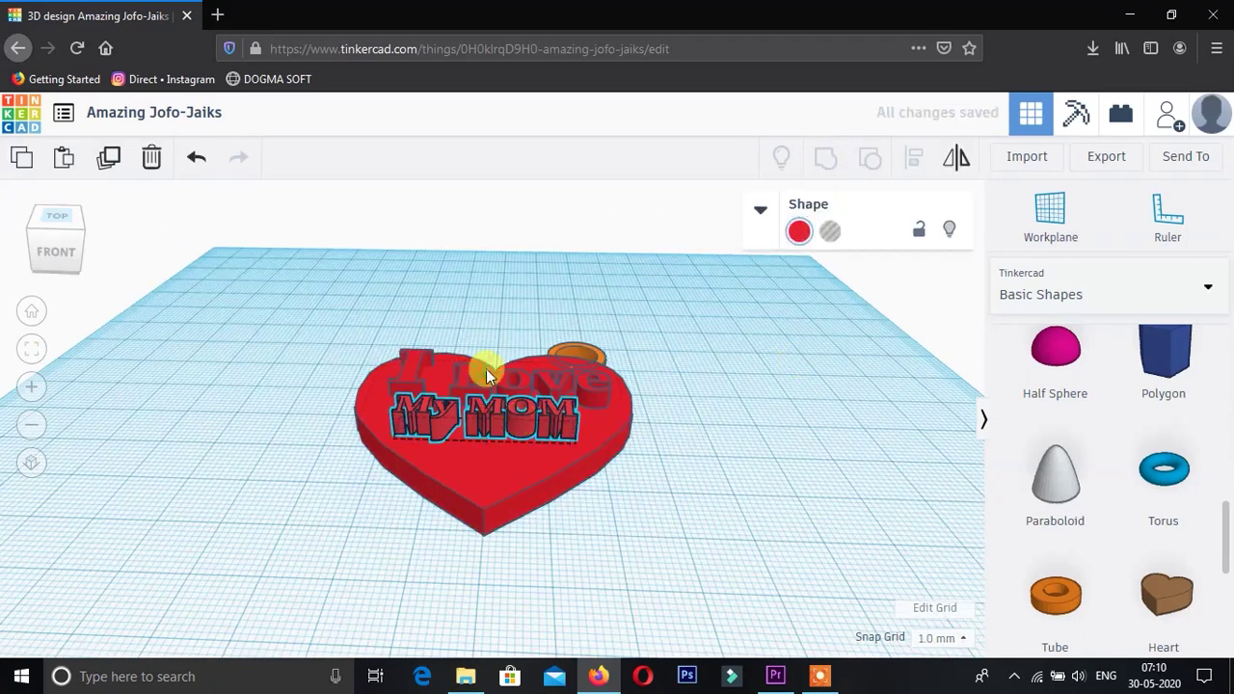
Step: Group the heart, three text pieces and tube into one shape and inspect it from low angles
mouse_move(55, 248)
left_mouse_down()
mouse_move(50, 234)
mouse_move(62, 240)
left_mouse_up()
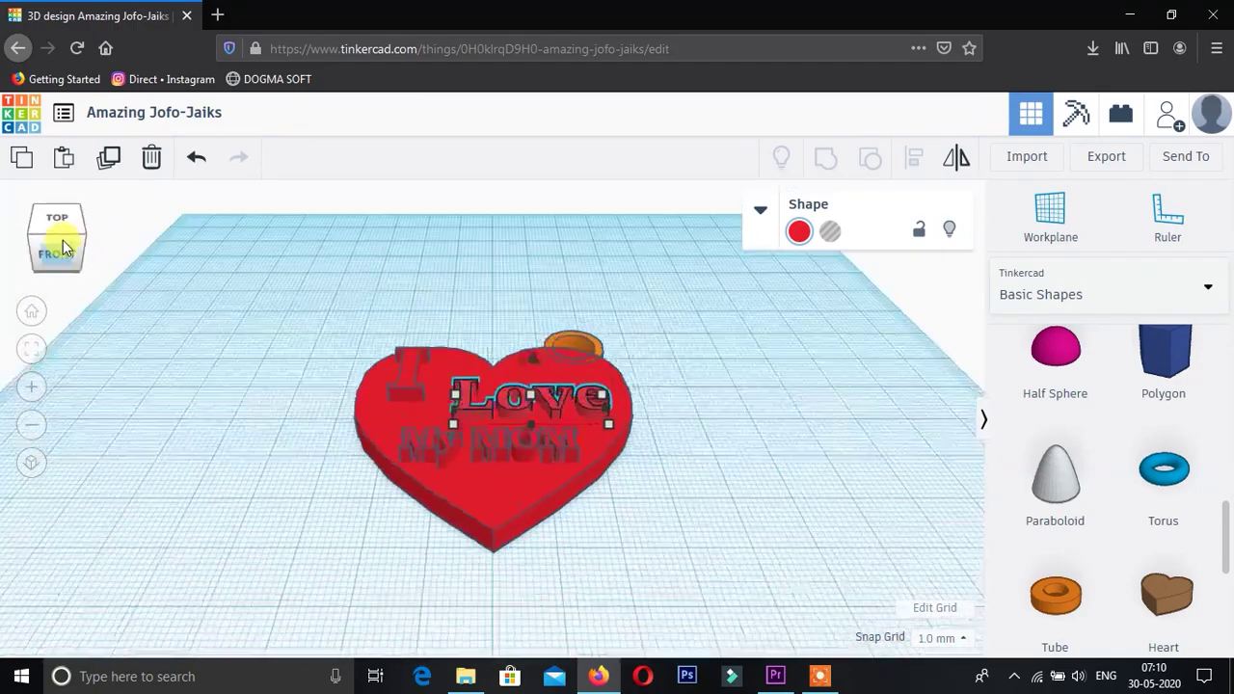
left_click(62, 241)
left_click_drag(268, 262, 724, 581)
left_click(826, 159)
mouse_move(94, 276)
left_mouse_down()
mouse_move(150, 233)
mouse_move(199, 237)
left_mouse_up()
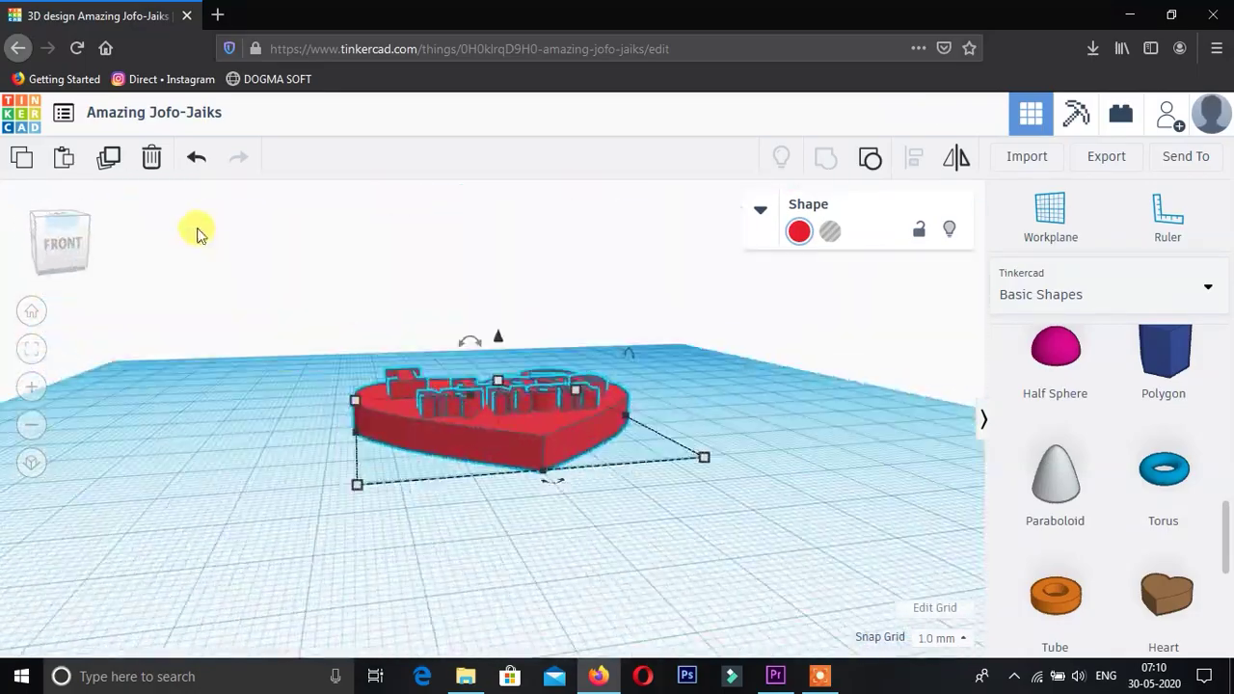
left_click(256, 380)
left_click_drag(60, 243, 182, 245)
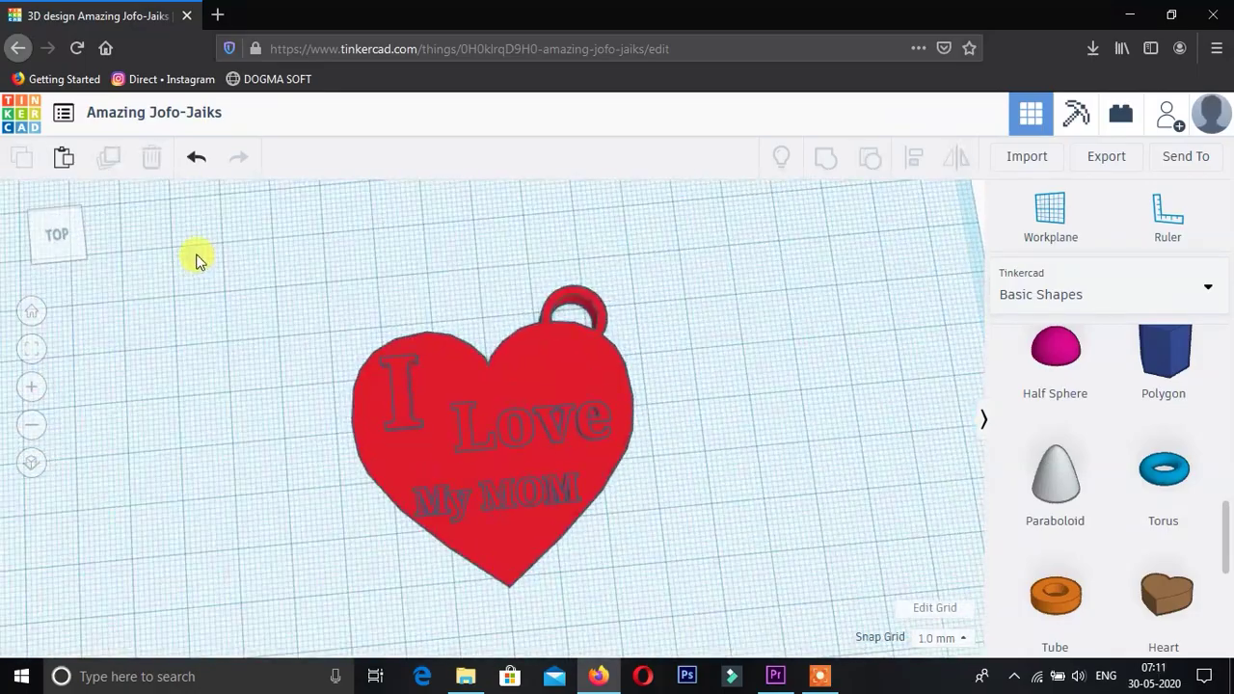
Step: Export the key ring as an .STL and open the downloaded file in Print 3D
left_click(1027, 156)
left_click(728, 376)
left_click(687, 433)
left_click(1072, 91)
double_click(236, 263)
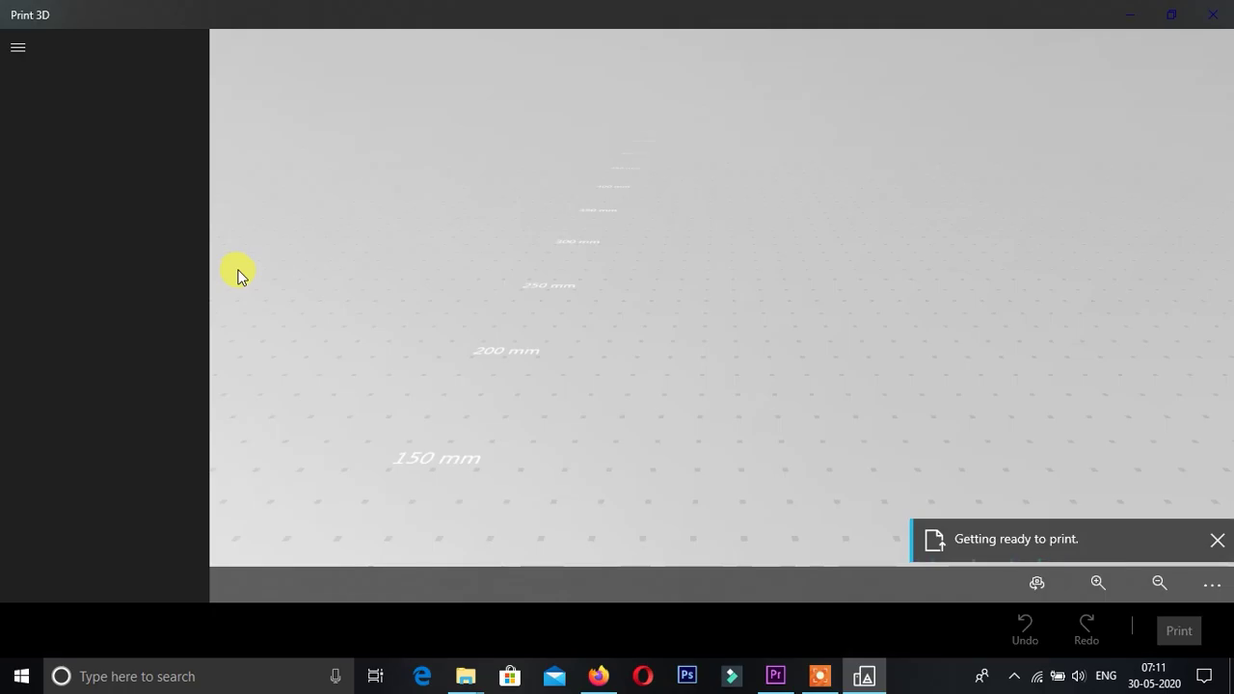